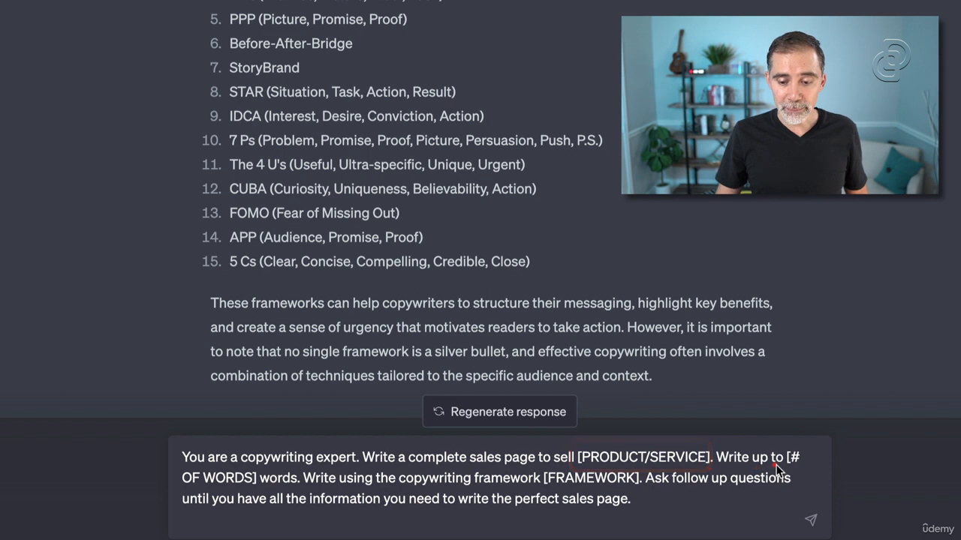
Step: Check the word limits offered in the different packages of the freelance sales copy gig
left_click_drag(267, 481, 265, 487)
key("Escape")
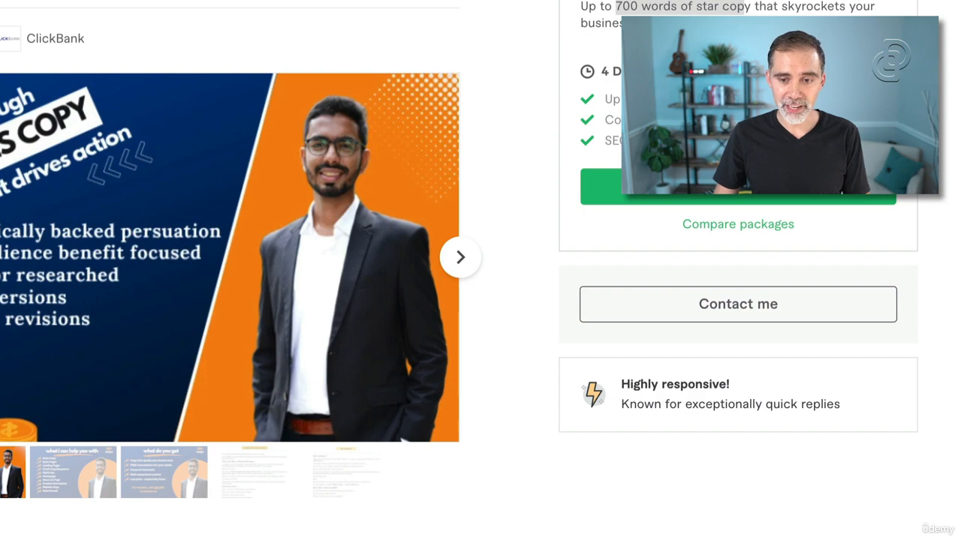
left_click(622, 1)
left_click_drag(616, 8, 683, 6)
left_click(619, 0)
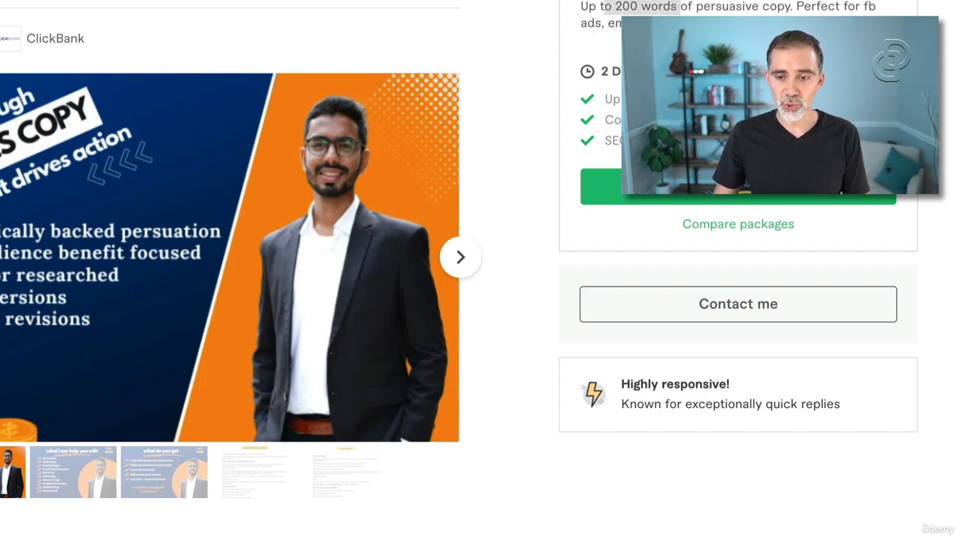
left_click(826, 0)
left_click_drag(605, 8, 723, 13)
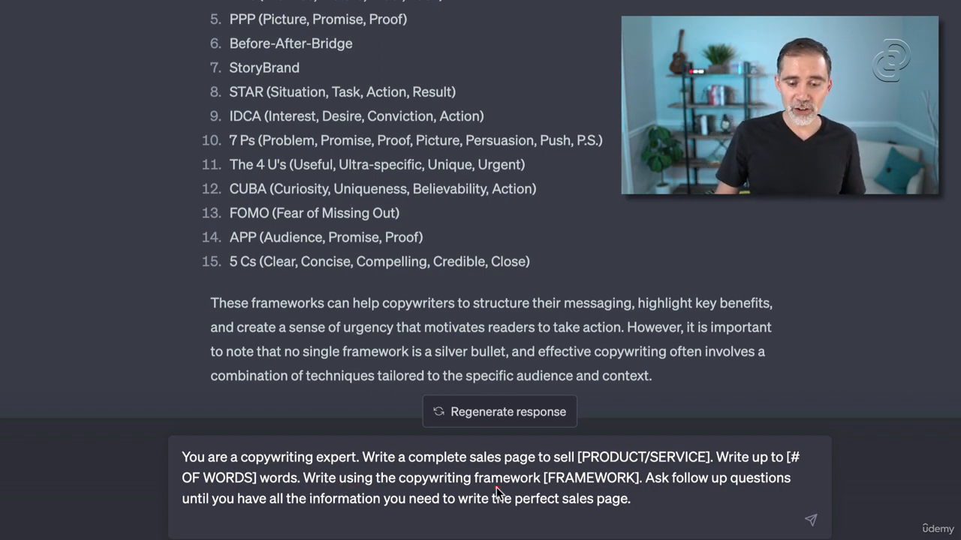
Step: Replace the [FRAMEWORK] placeholder in the prompt with "AIDA (Attention, Interest, Desire, Action)"
left_click_drag(526, 465, 643, 488)
key("Escape")
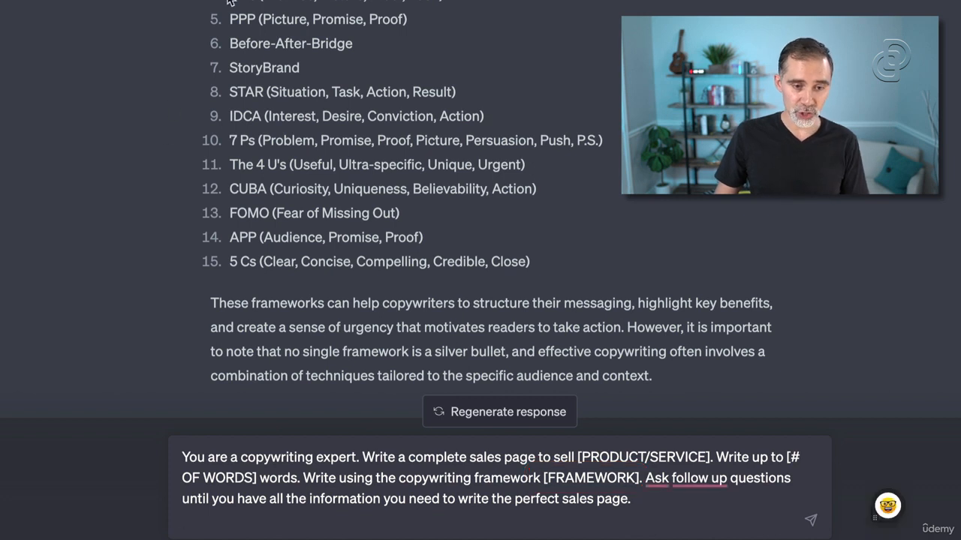
key("ctrl+a")
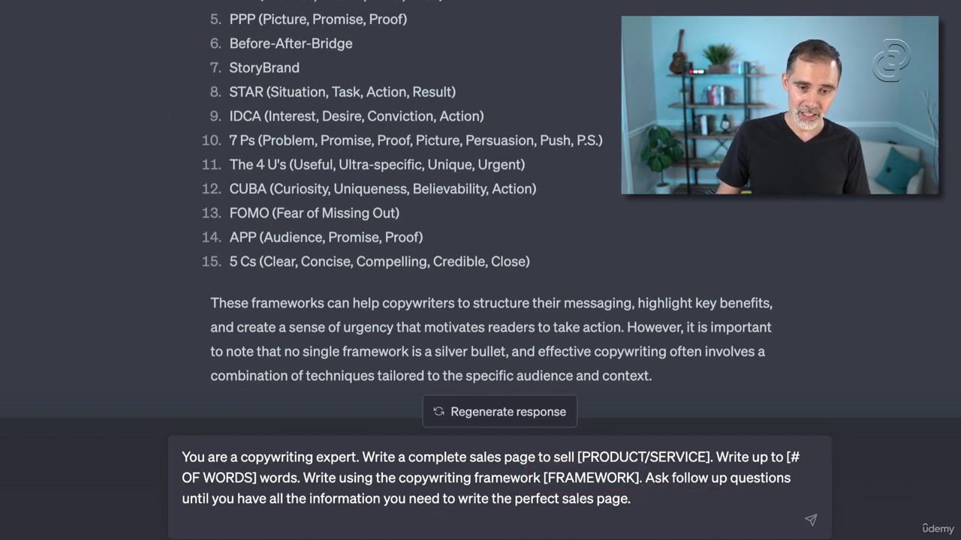
left_click_drag(543, 478, 637, 478)
key("BackSpace")
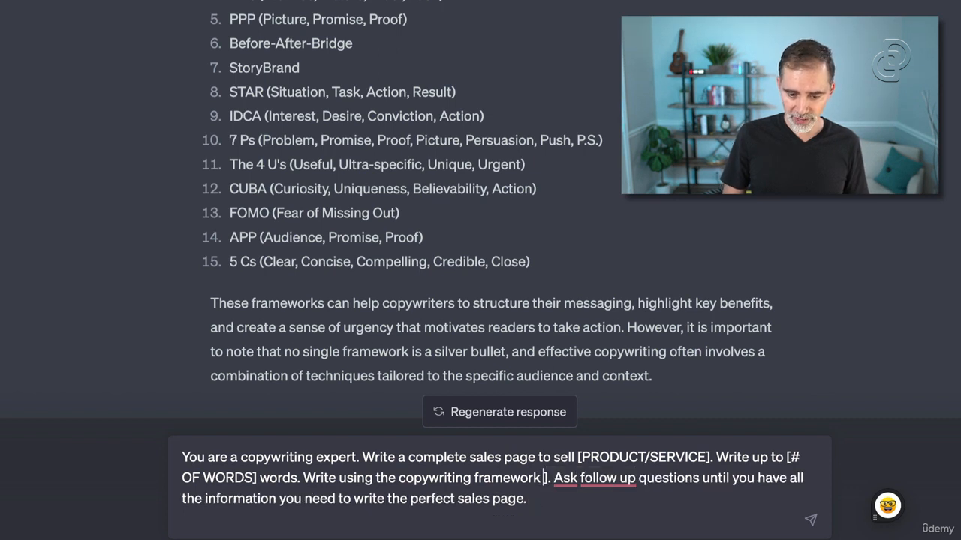
key("Delete")
type("AIDA (Attention, Interest, Desire, Action)")
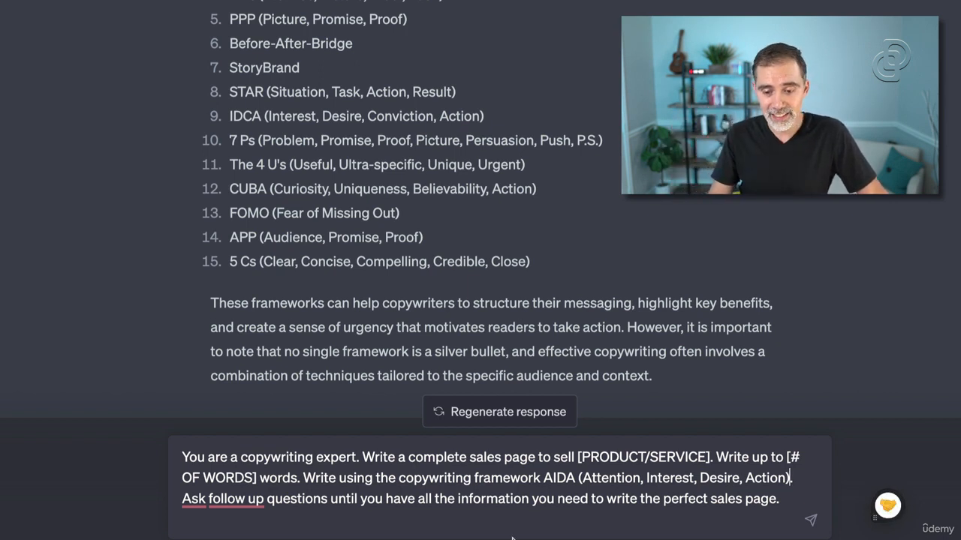
Step: Replace the [PRODUCT/SERVICE] placeholder in the prompt with "an Instagram Marketing online course"
mouse_move(191, 509)
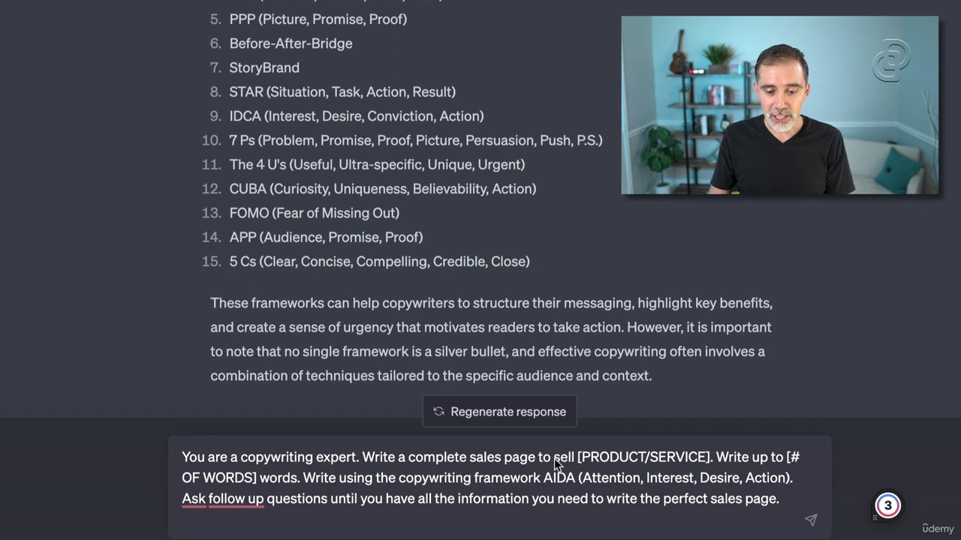
left_click_drag(575, 459, 705, 460)
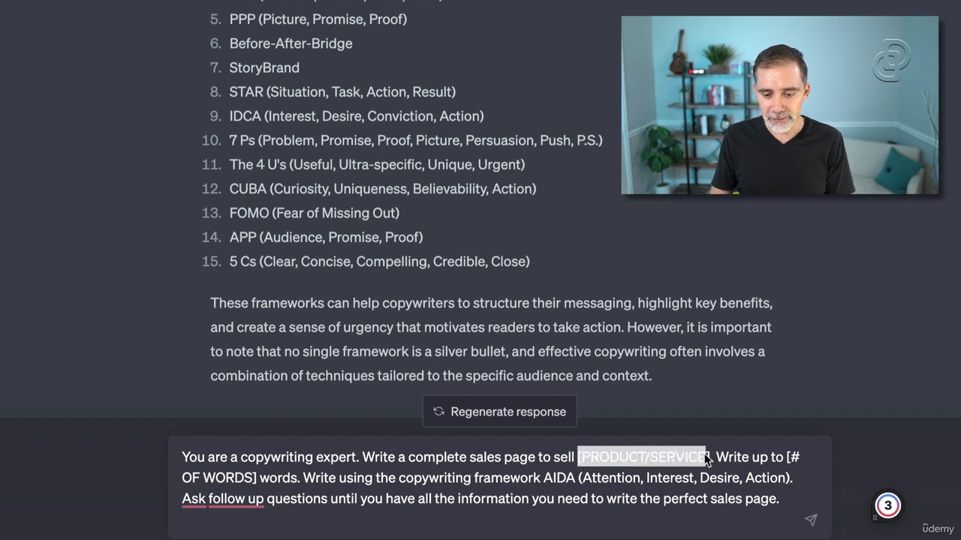
key("BackSpace")
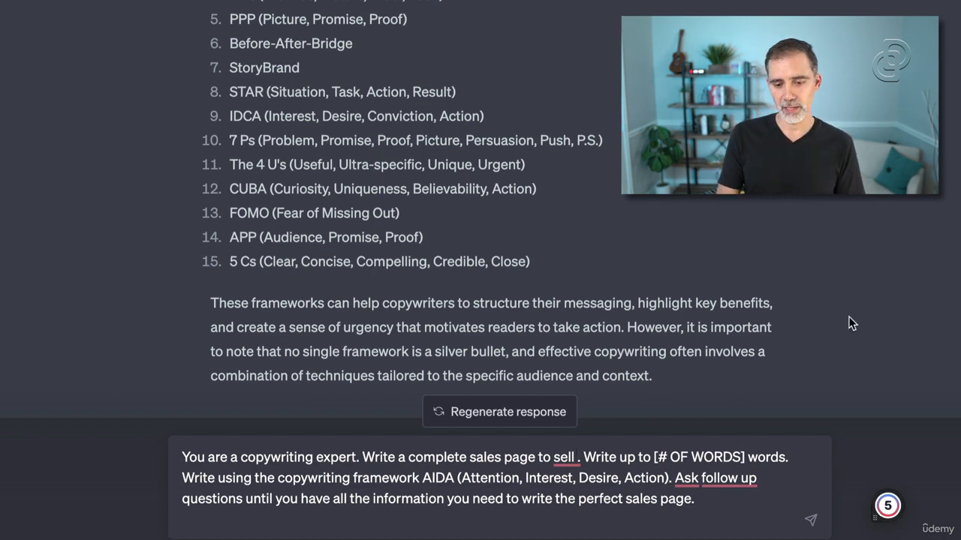
type("an Instagram")
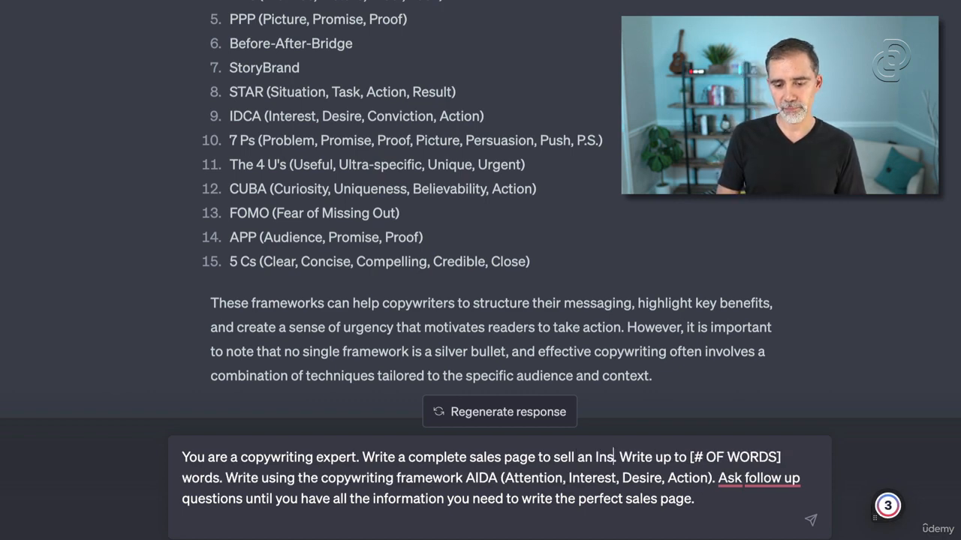
type(" Marketign ON")
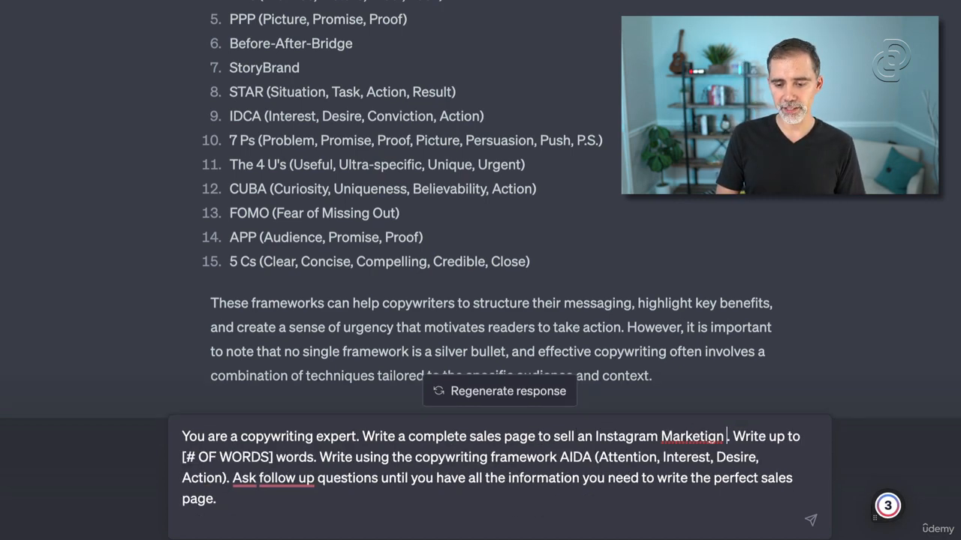
key("BackSpace")
key("BackSpace")
key("BackSpace")
key("BackSpace")
key("BackSpace")
key("BackSpace")
type("ing online ")
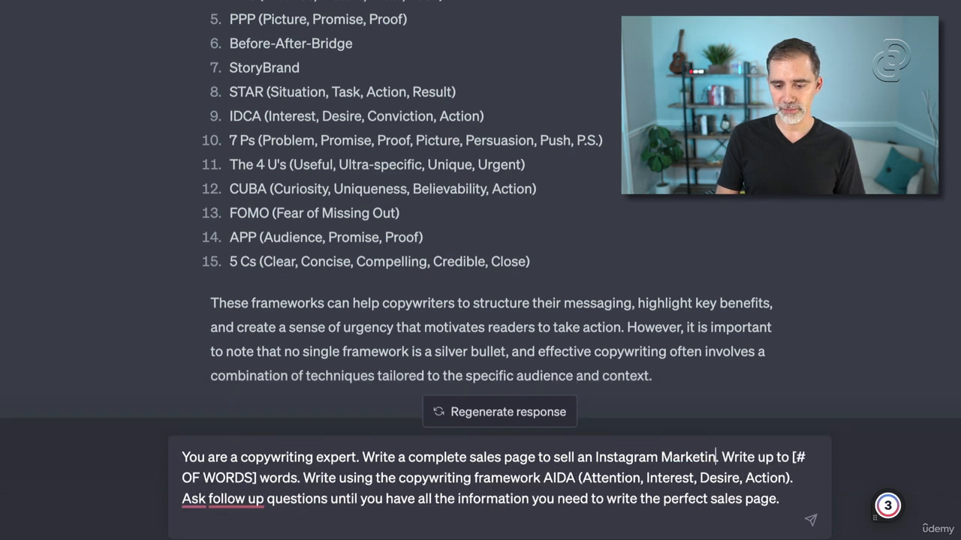
type("course")
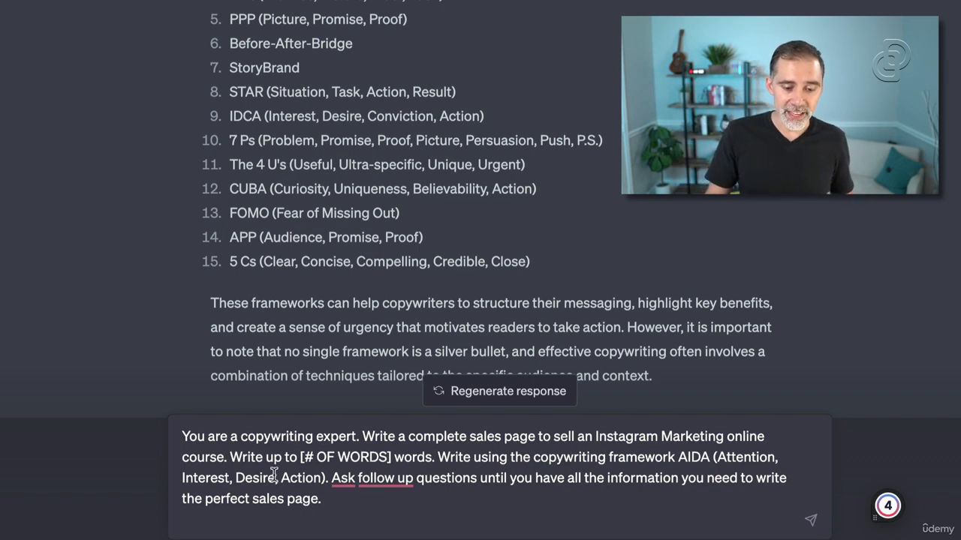
Step: Replace the [# OF WORDS] placeholder with 700 and send the sales page prompt
left_click_drag(300, 456, 389, 456)
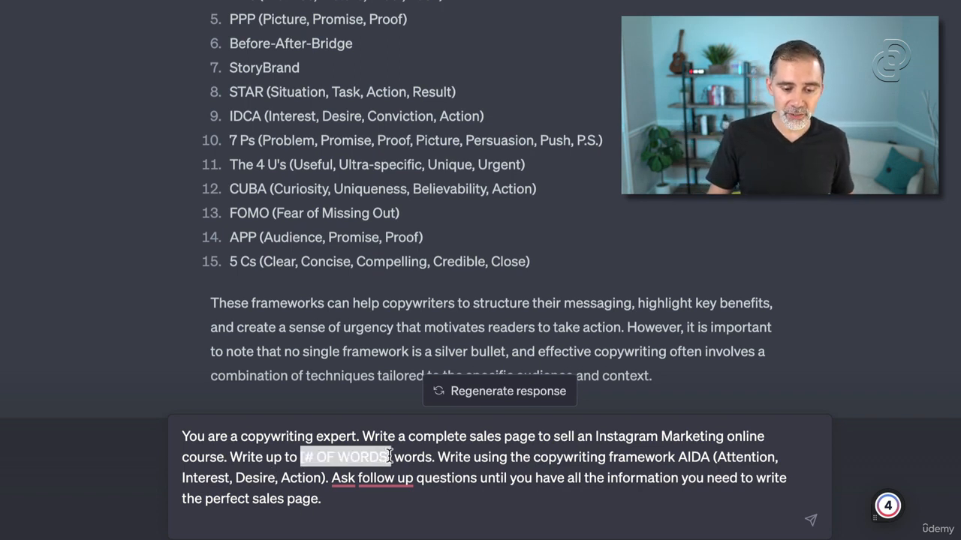
key("BackSpace")
type("700")
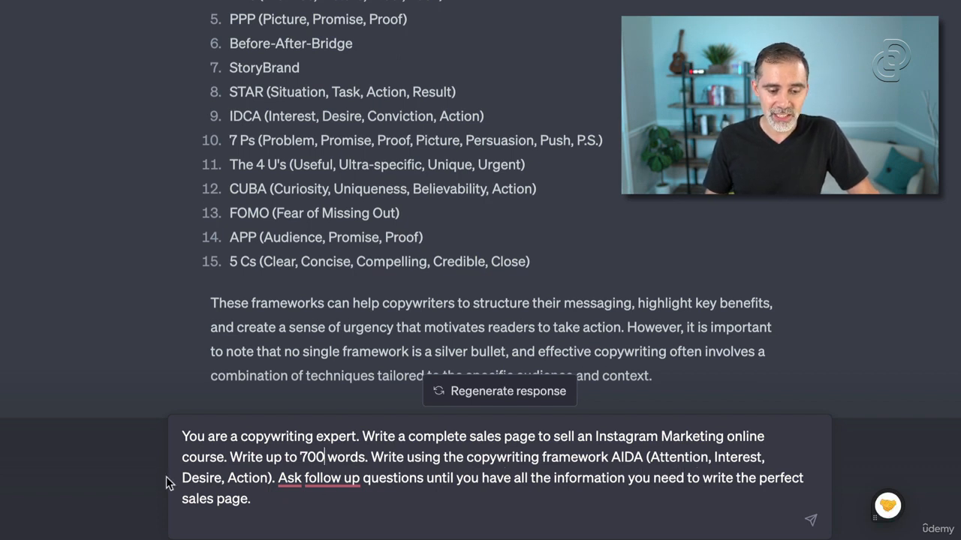
left_click_drag(416, 479, 555, 485)
left_click(555, 484)
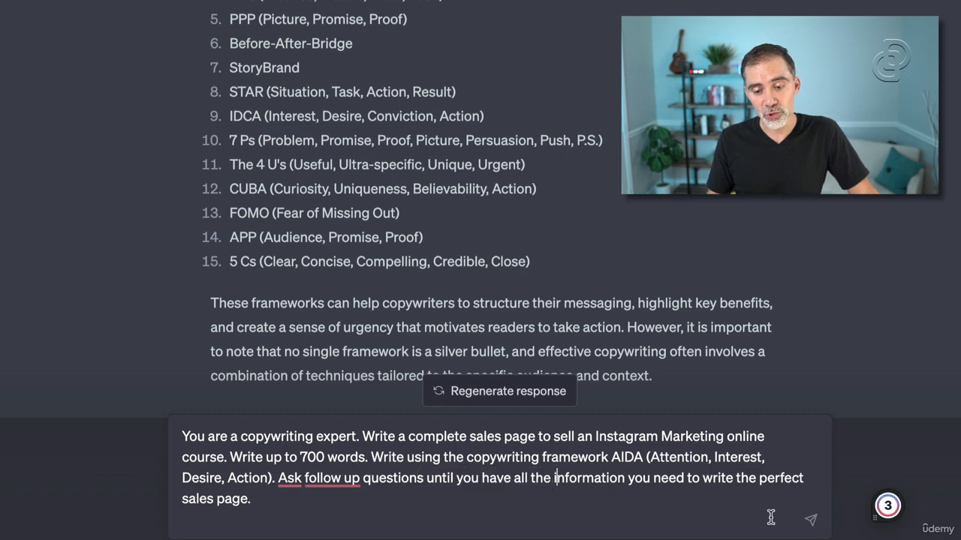
left_click(811, 521)
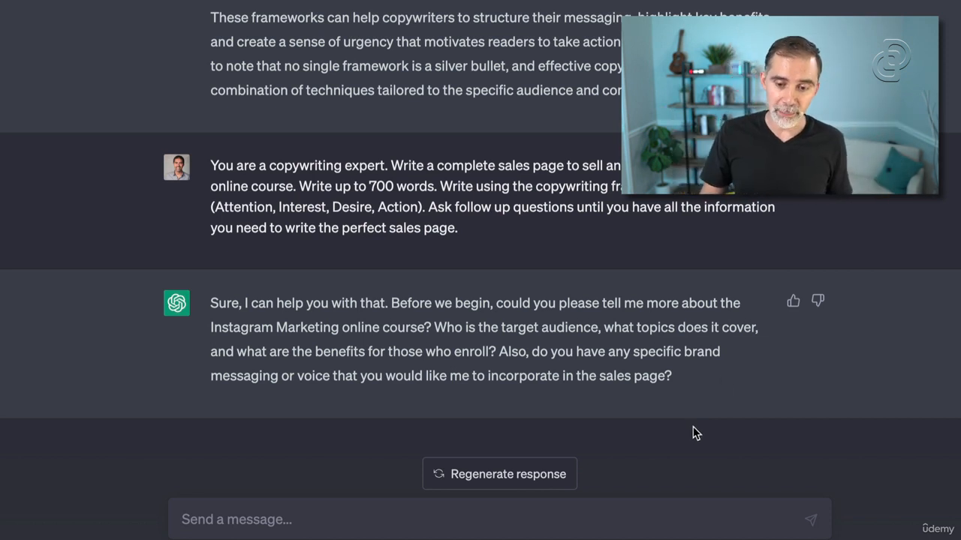
Step: Edit the sent prompt to sell sunglasses instead of the Instagram Marketing online course, and resubmit it
left_click(793, 164)
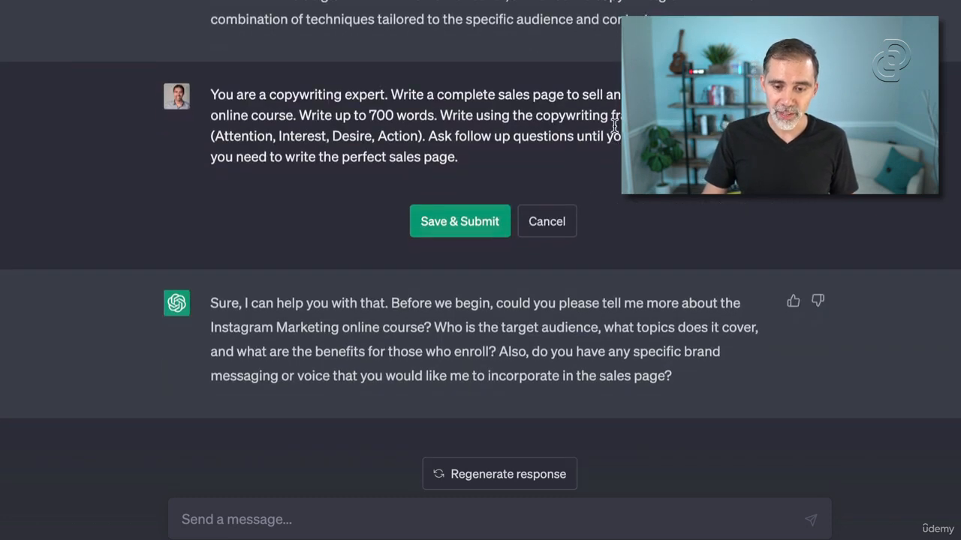
left_click_drag(604, 95, 293, 114)
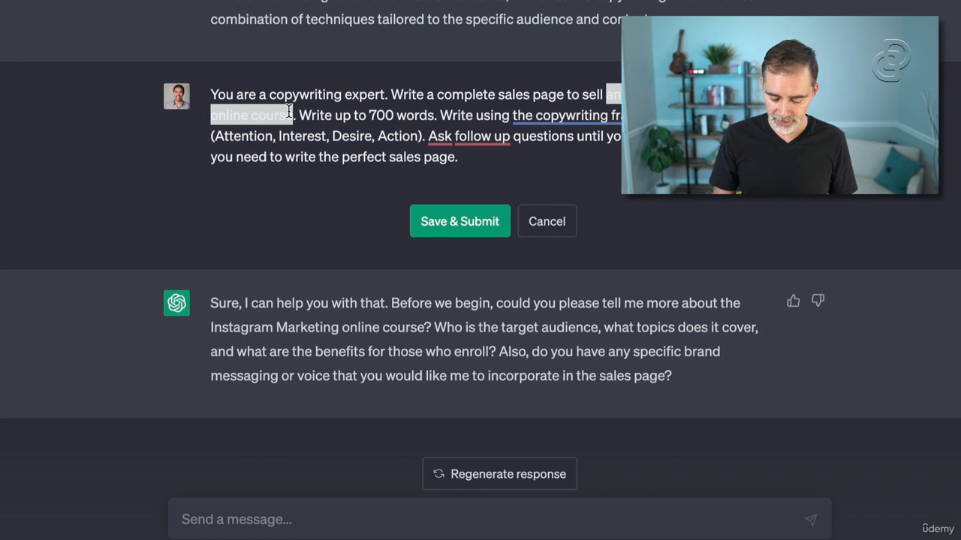
key("BackSpace")
type("su")
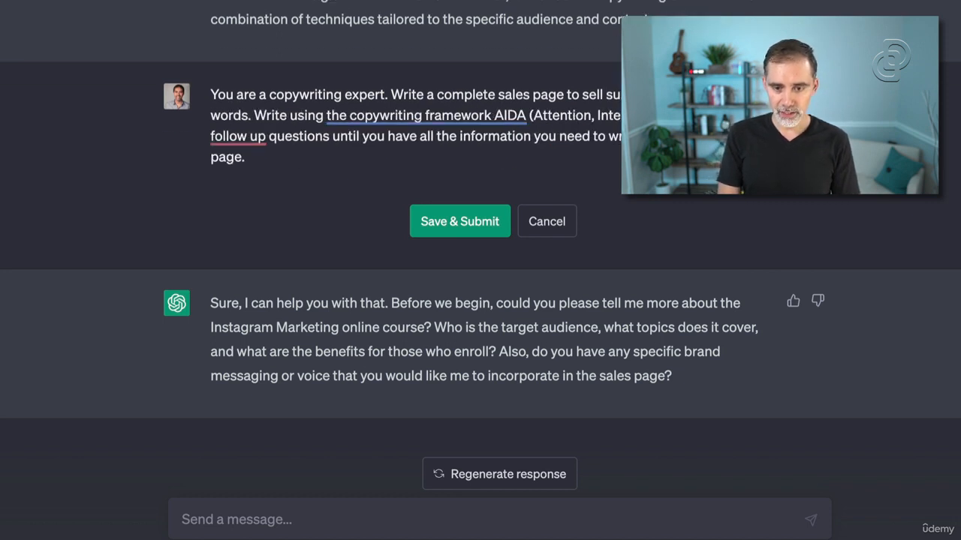
left_click(424, 223)
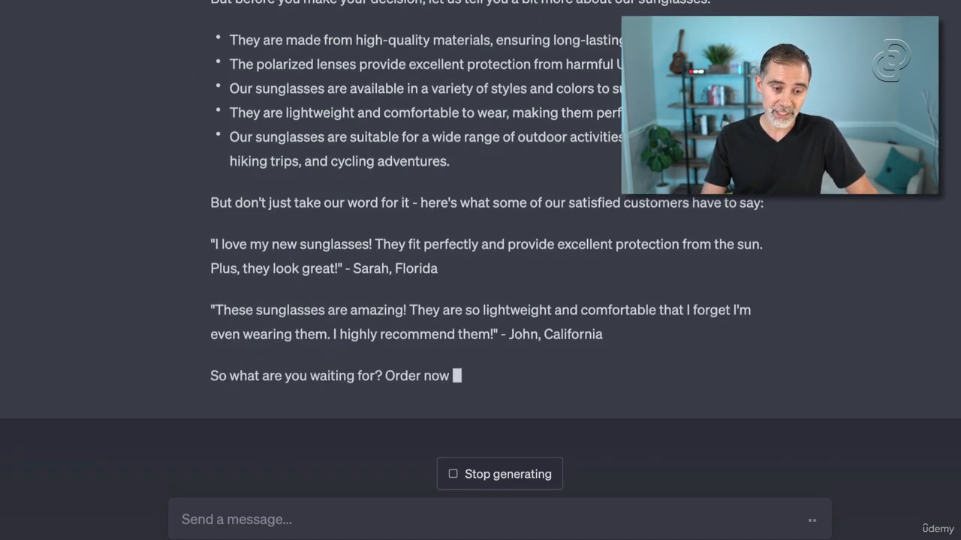
Step: Read through the generated sunglasses sales page, from its Attention section to the closing call to action
scroll(481, 225, "up", 10)
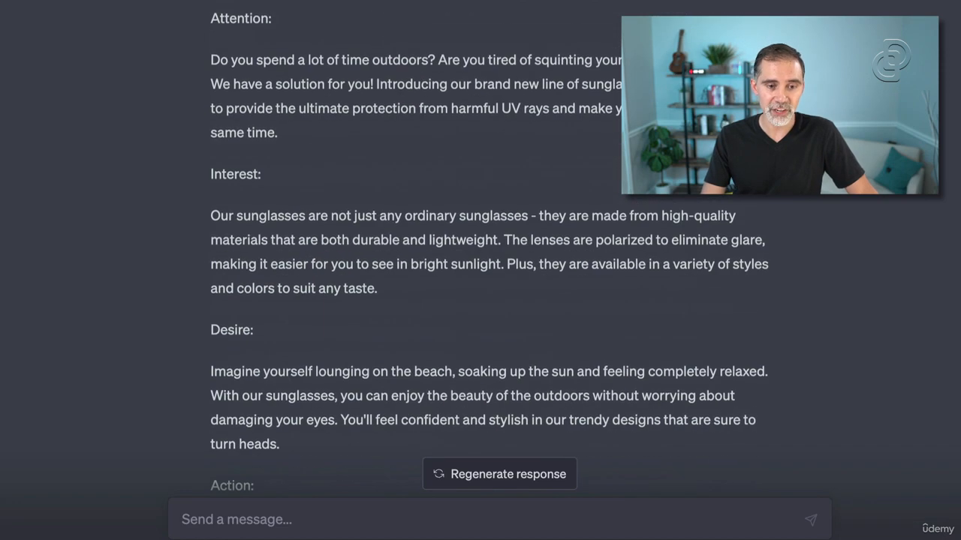
scroll(346, 100, "down", 1)
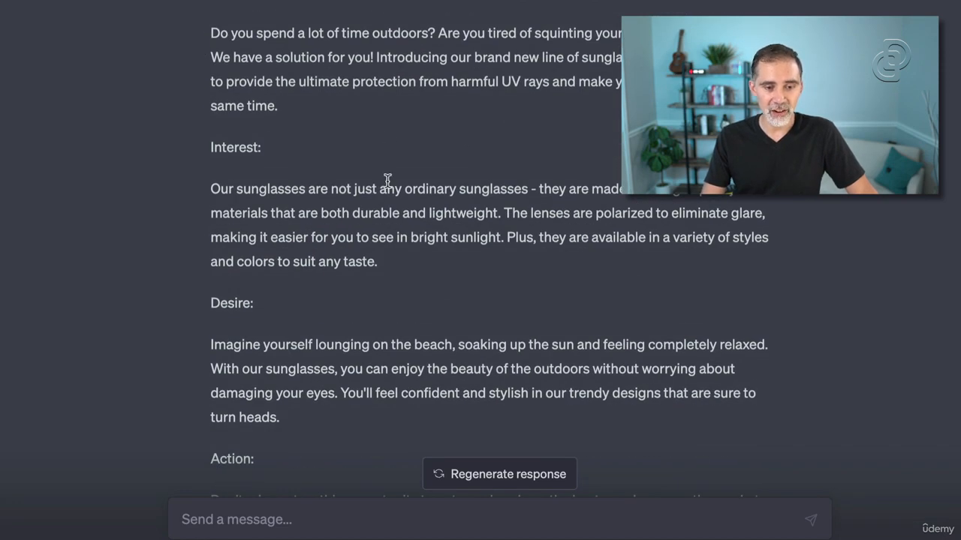
scroll(388, 180, "down", 15)
scroll(469, 167, "down", 6)
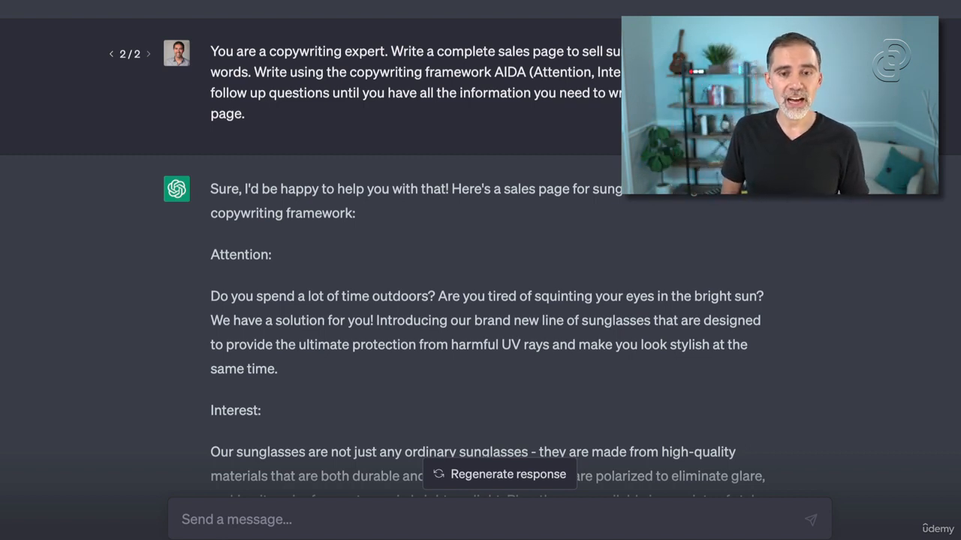
scroll(481, 300, "down", 12)
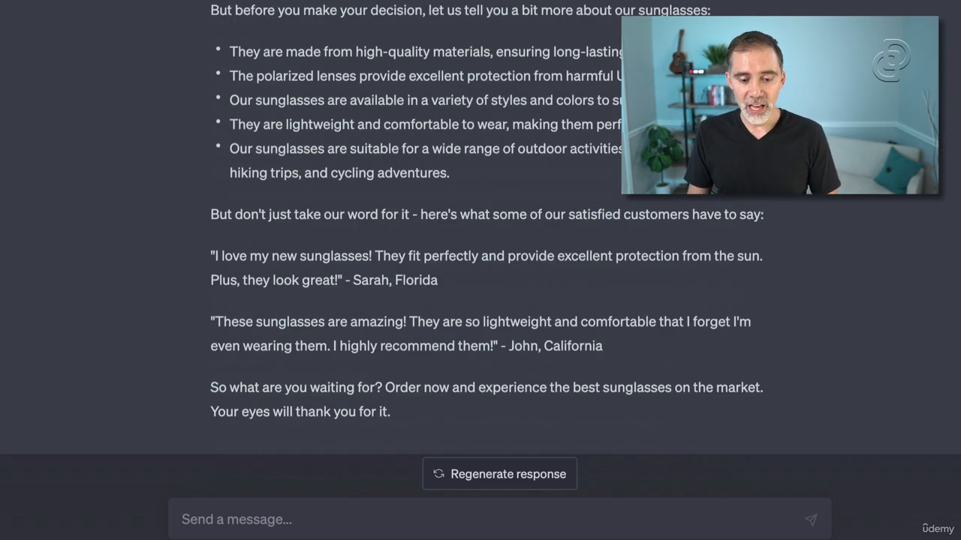
Step: Send the message "Make a list of all the questions I need to ask to my client in order to write a sales page for his product."
left_click(352, 525)
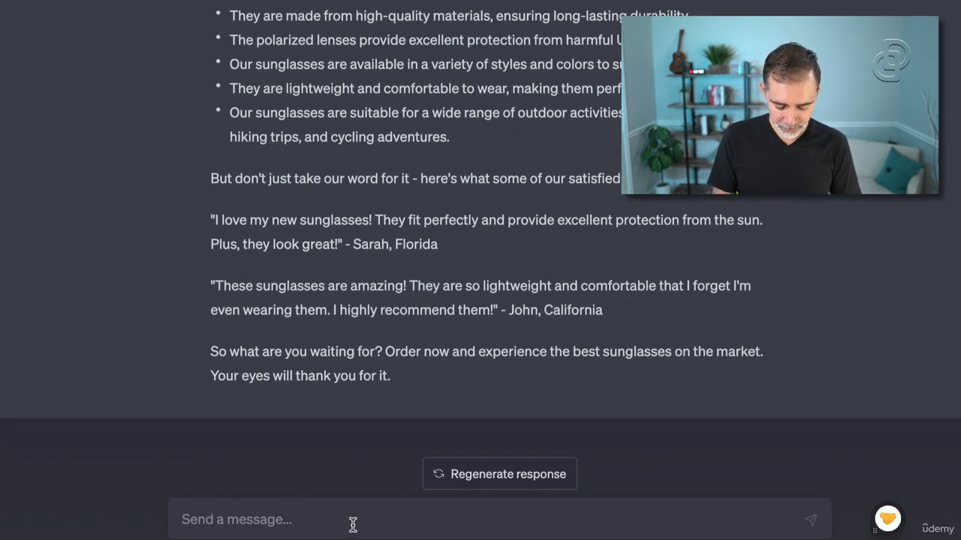
type("Make alist o")
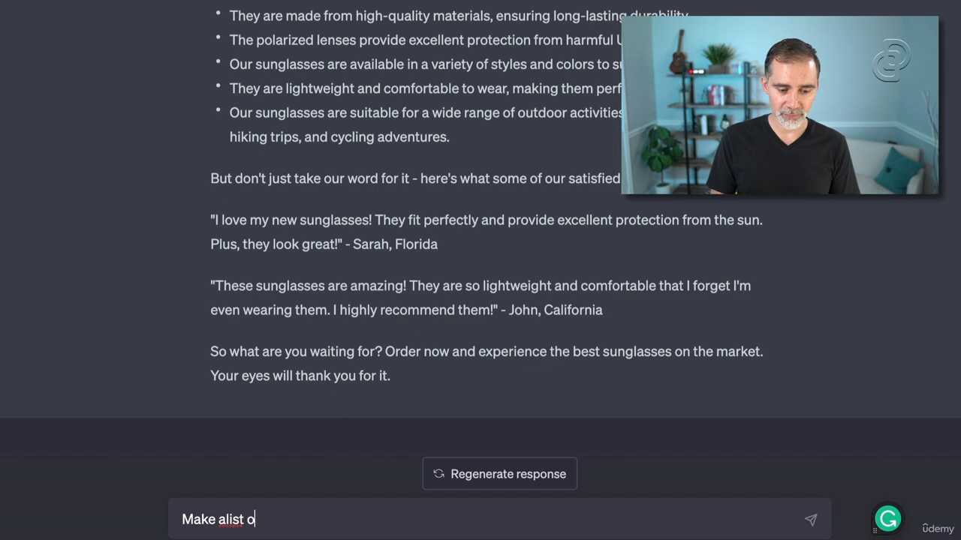
type("list of all the qu")
key("BackSpace")
key("BackSpace")
type("qe")
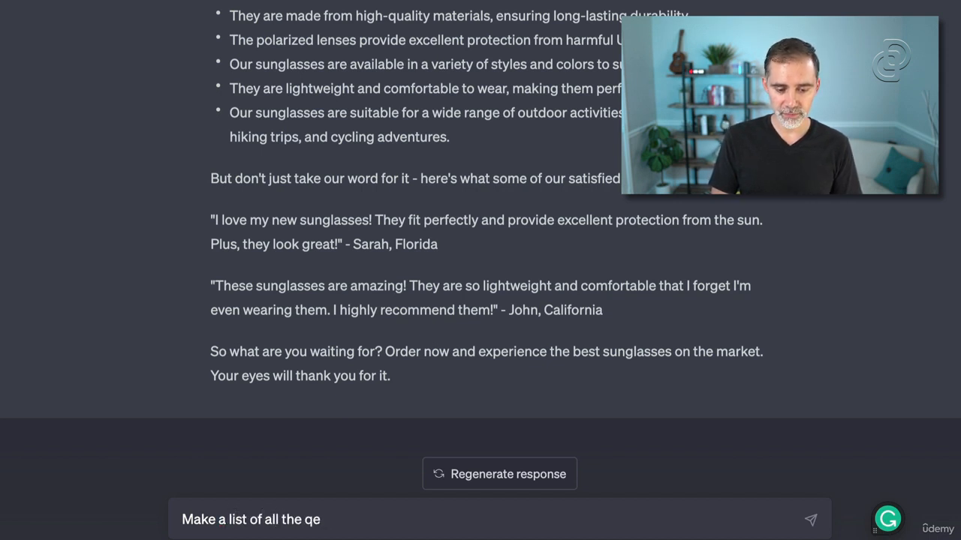
type("ution")
key("BackSpace")
key("BackSpace")
key("BackSpace")
key("BackSpace")
key("BackSpace")
type("estions I need to ask")
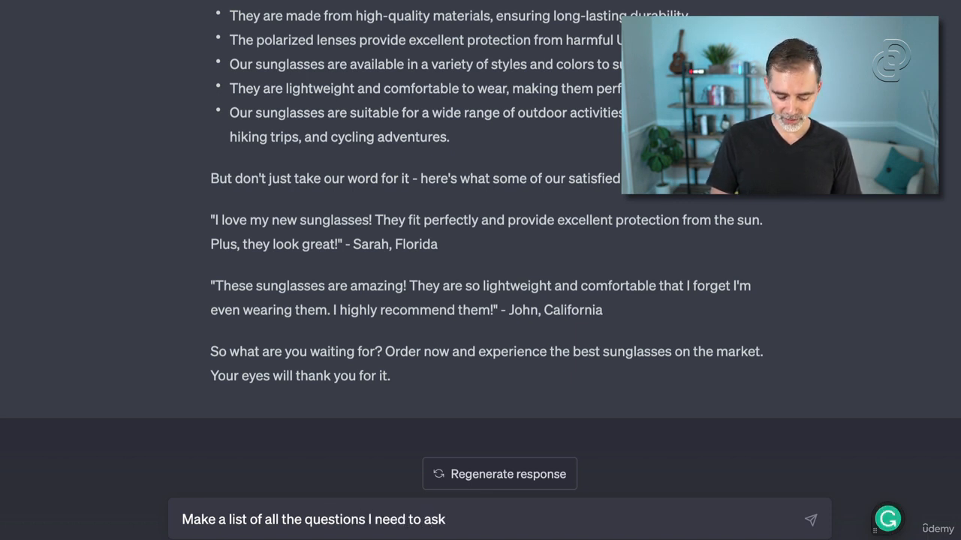
type(" to my")
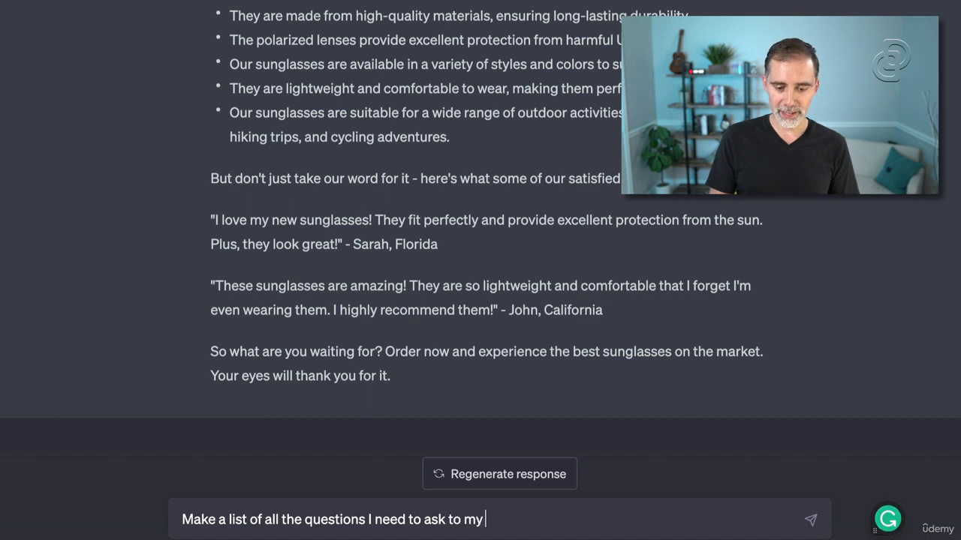
type(" client to ")
type(" to")
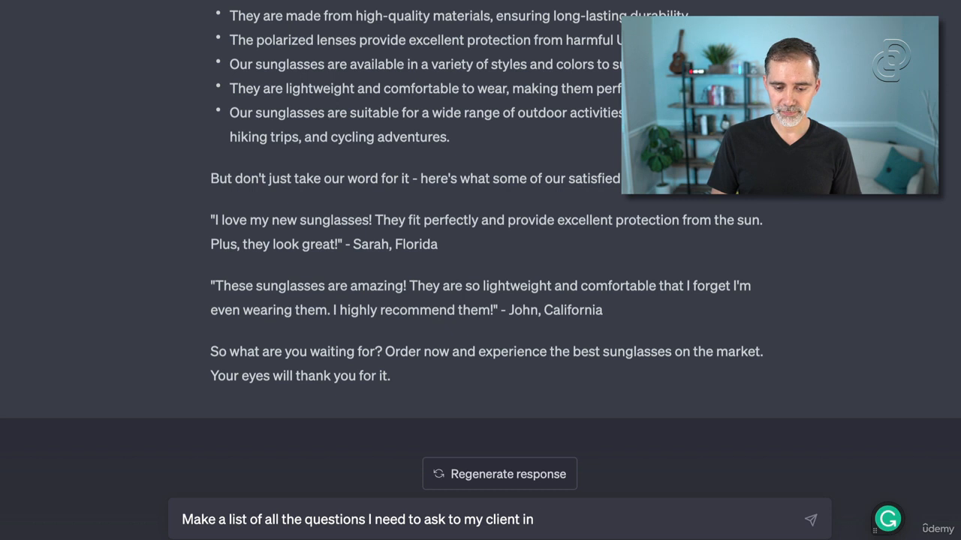
type("der to we")
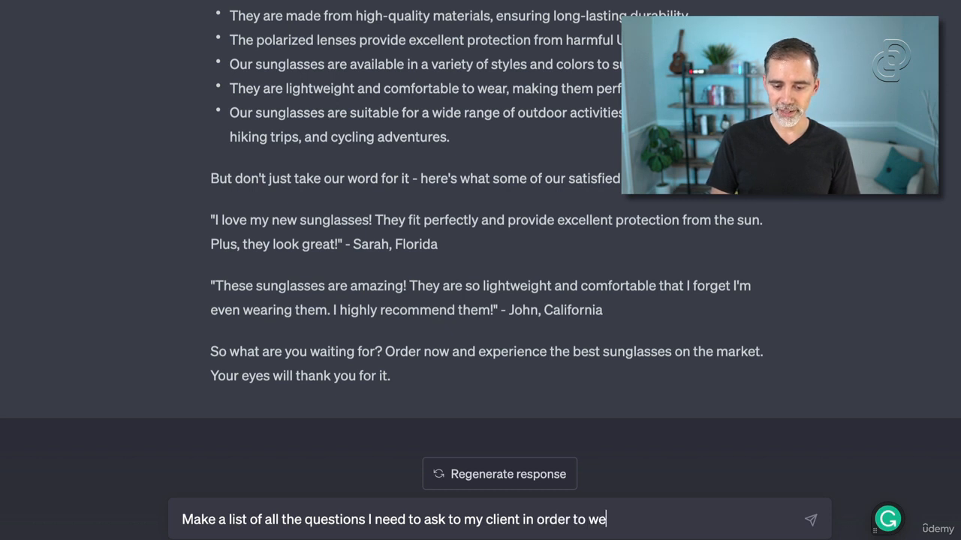
key("BackSpace")
type("rite")
type(" a pa")
type("sales")
type(" page for y")
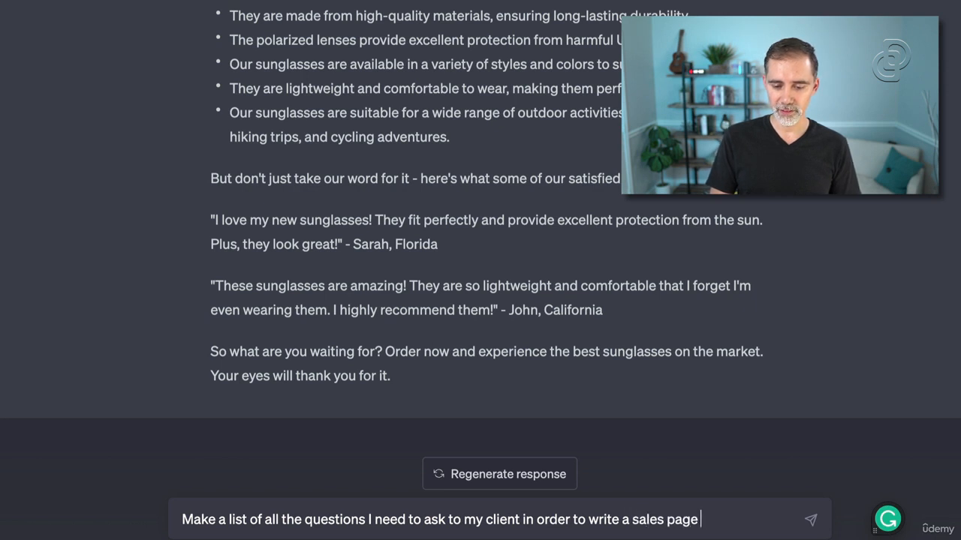
type("his product.")
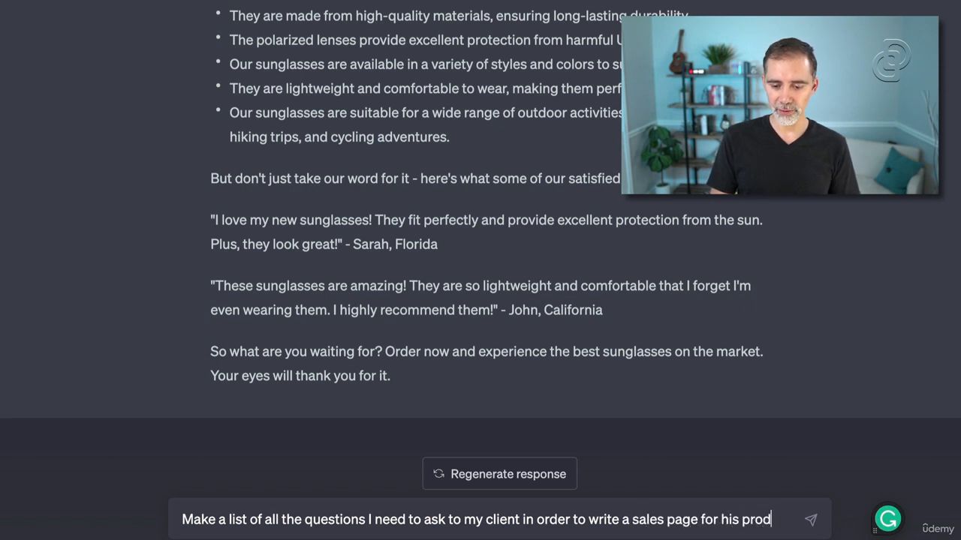
key("Return")
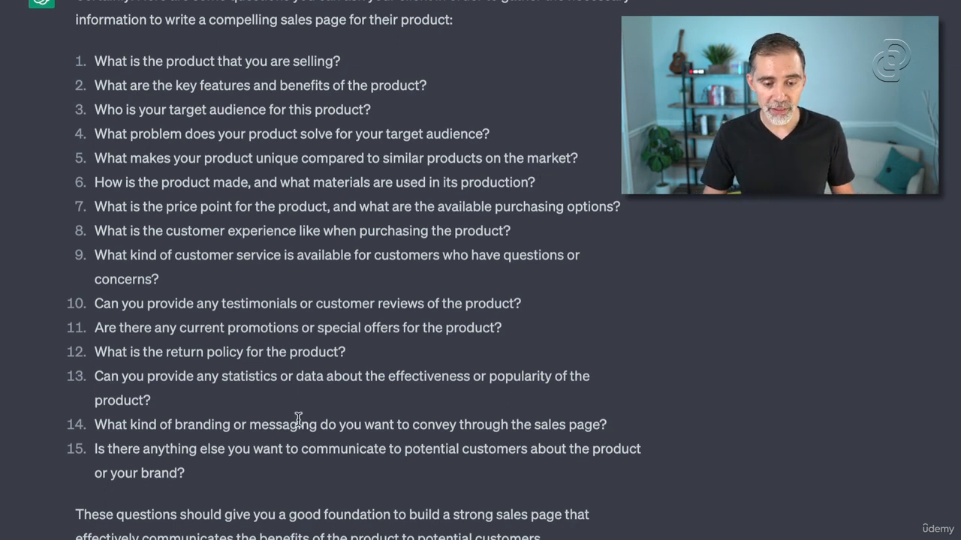
Step: Review the generated list of client questions and the sunglasses sales page above it
left_click_drag(261, 483, 97, 64)
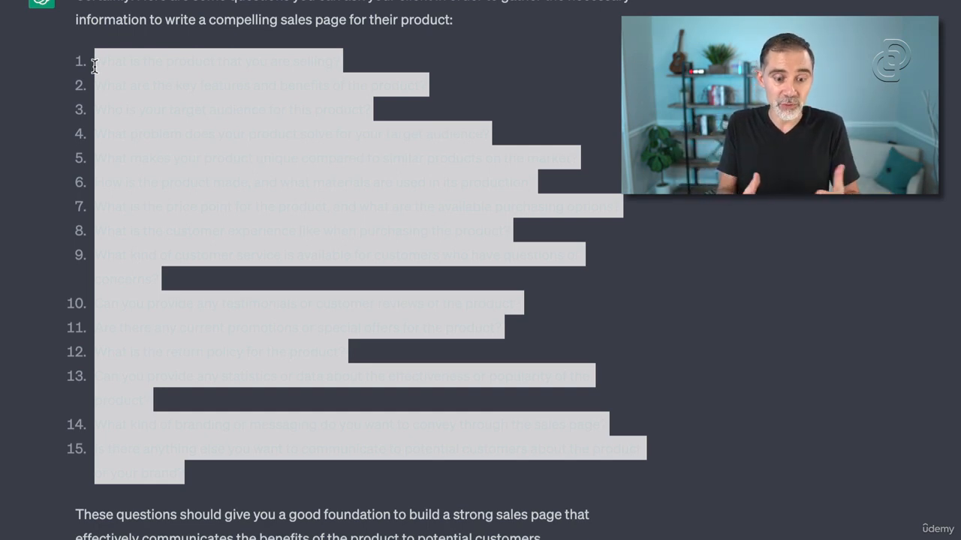
left_click(590, 156)
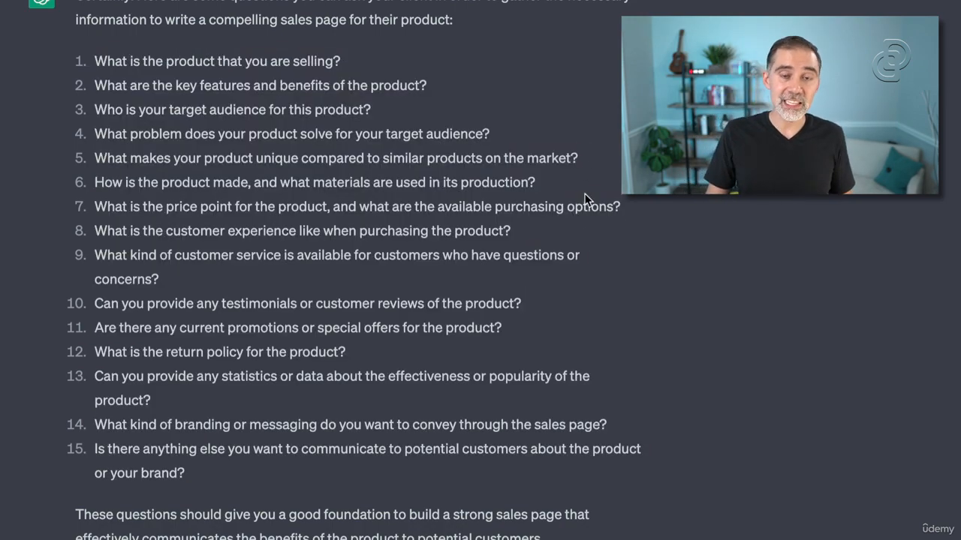
scroll(592, 232, "up", 4)
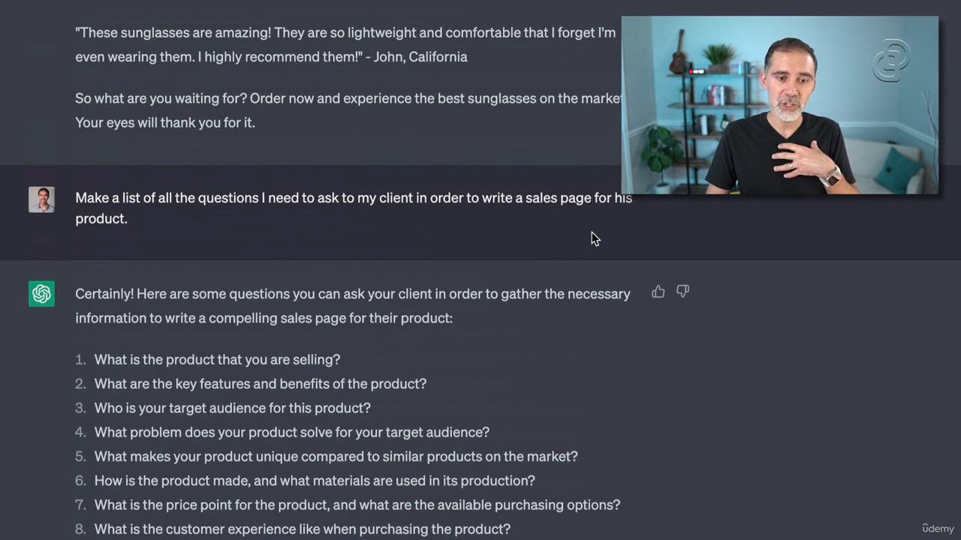
scroll(591, 232, "up", 10)
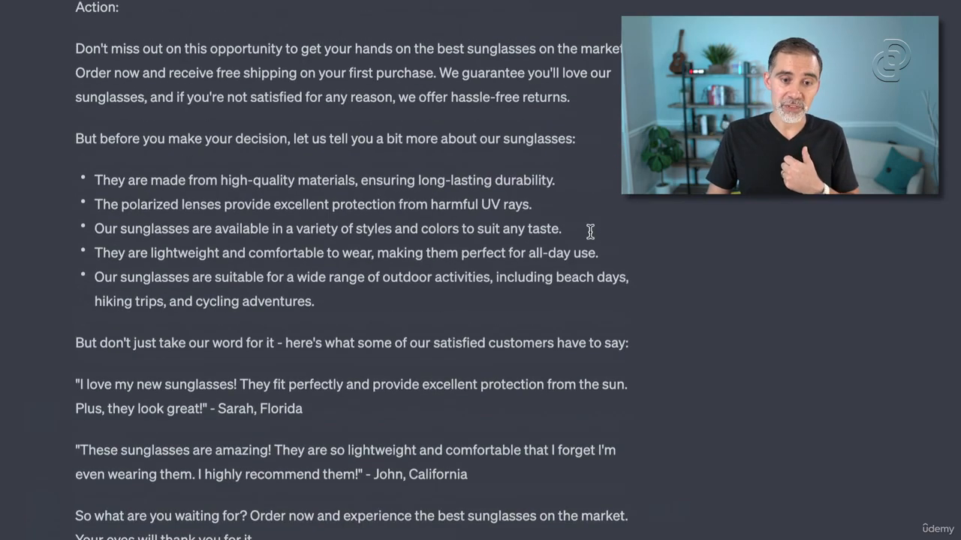
scroll(590, 232, "down", 12)
Step: Reopen the sunglasses sales page prompt for editing and append the line "Here is all the info about the product:" after a blank line
scroll(588, 233, "up", 15)
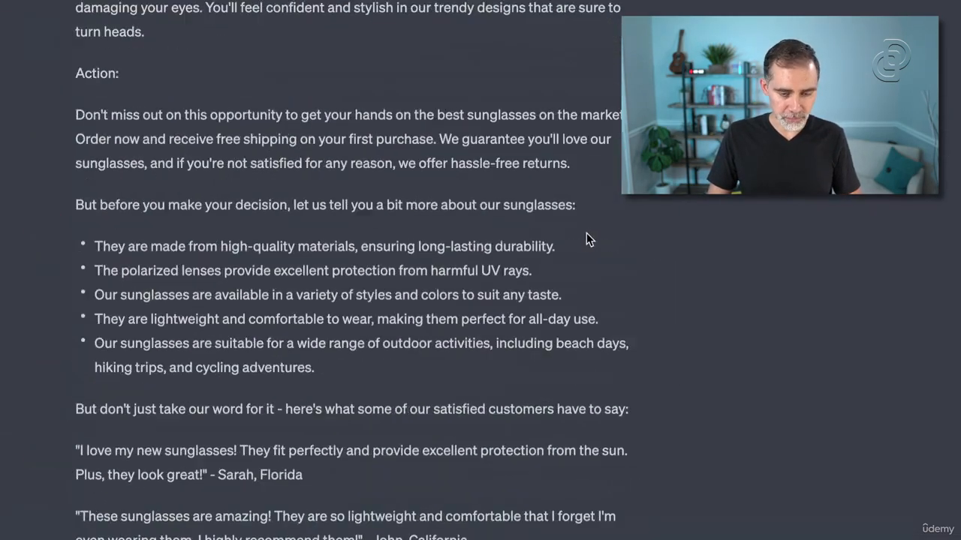
scroll(561, 220, "up", 1)
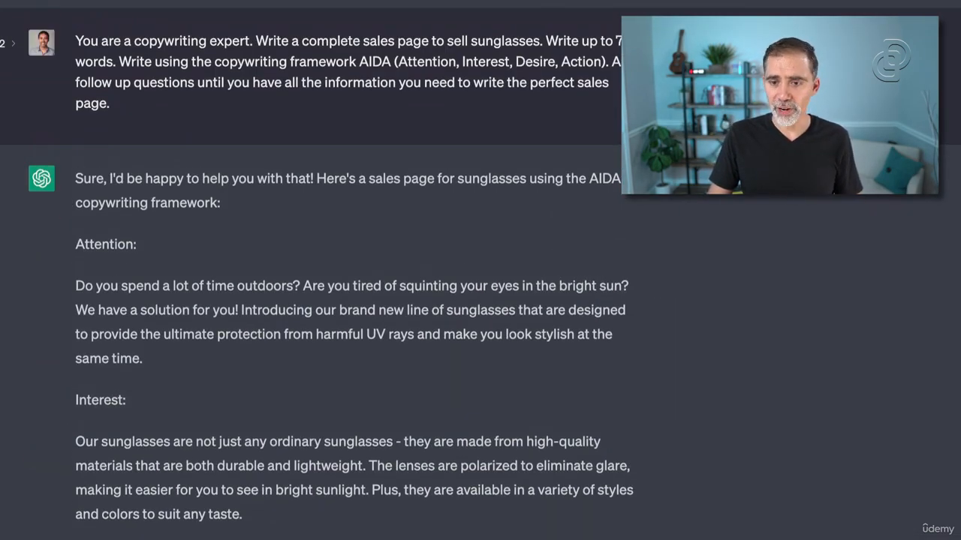
left_click(658, 40)
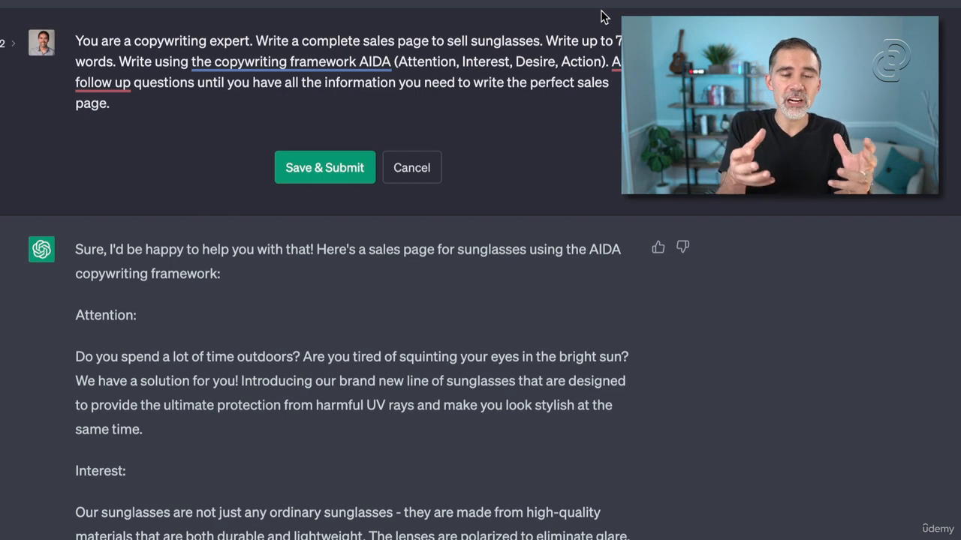
left_click(241, 110)
key("Return")
key("Return")
type("Here is")
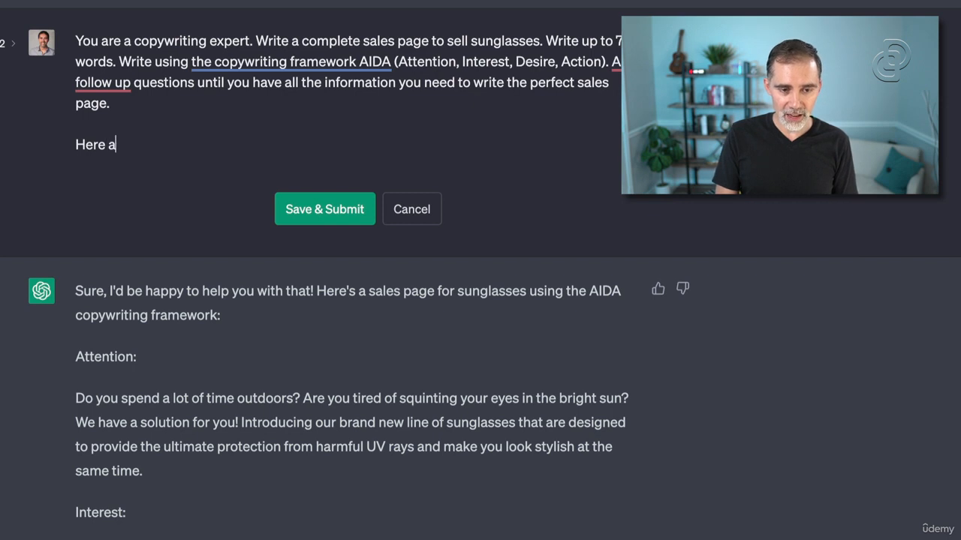
key("BackSpace")
key("BackSpace")
type("all the info about t")
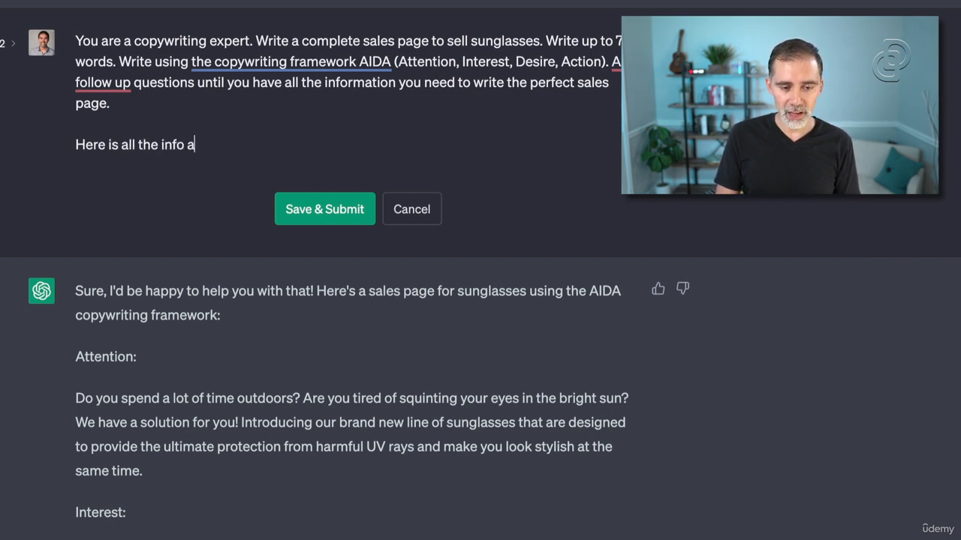
type("he procuct")
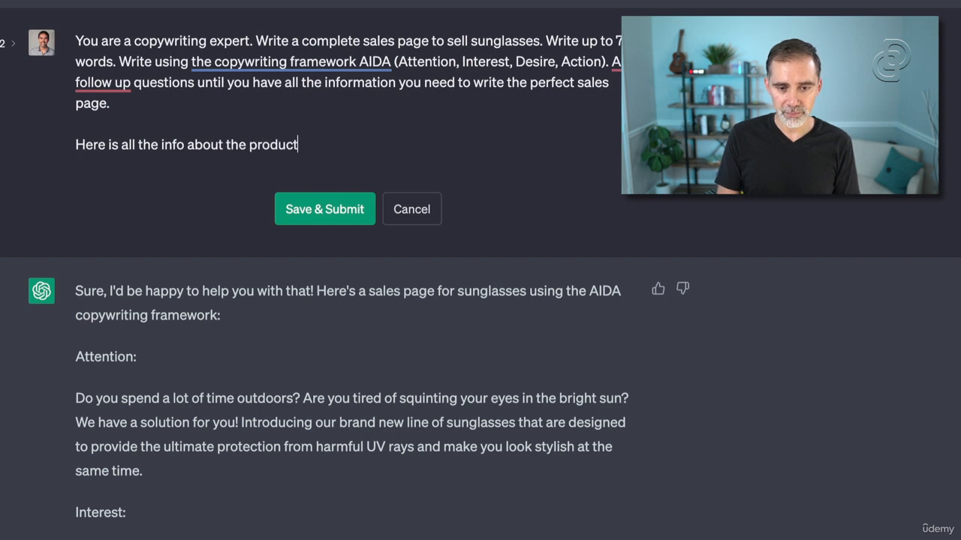
type(":")
key("Return")
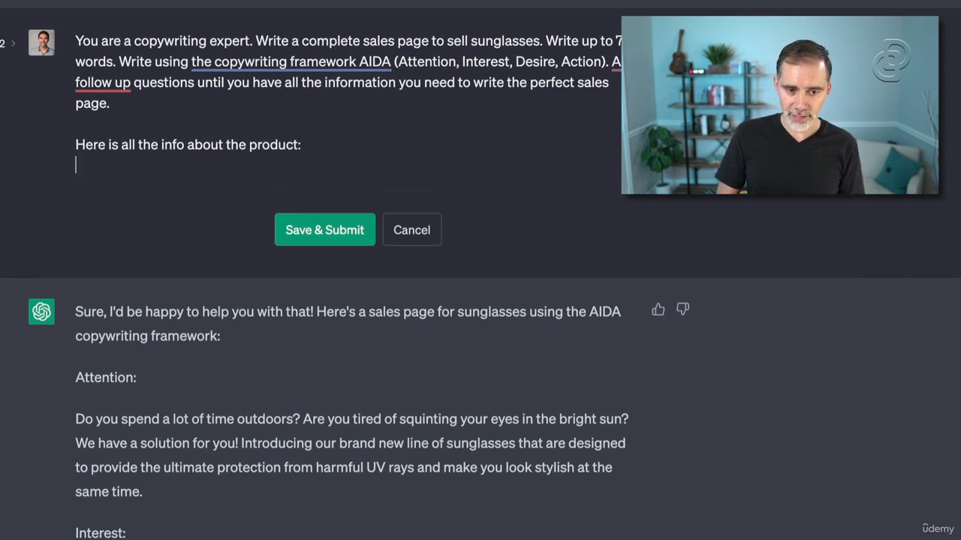
Step: Add "sunglasses for adventure" and "polarized" on separate lines as the first product details in the prompt
type("sunglas")
key("BackSpace")
key("BackSpace")
type("asse")
key("BackSpace")
type("ses for adva")
type("nture")
key("shift+Return")
type("por")
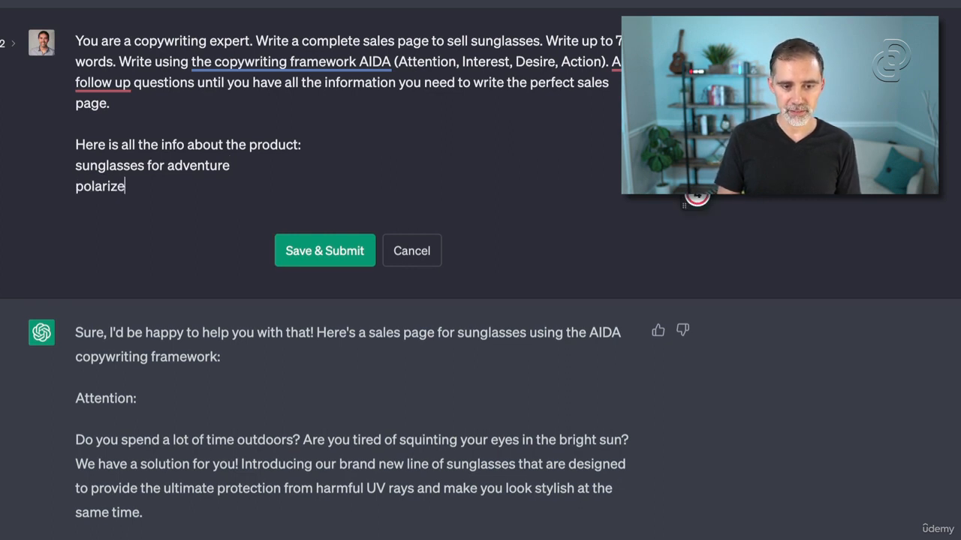
type("arized")
key("shift+Return")
Step: Add "man & woman", "vivid colors" and "cool styles" as further product detail lines and resubmit the prompt
type("man")
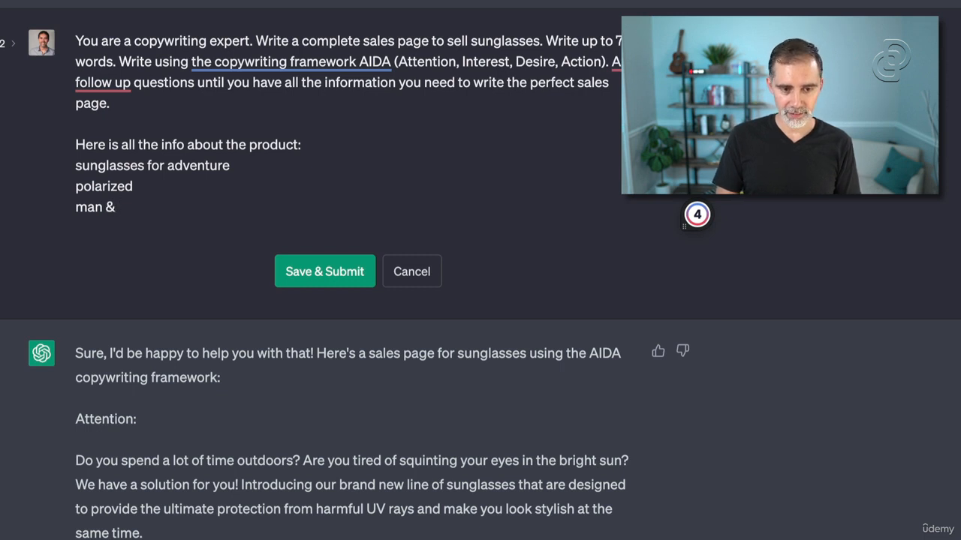
type(" & wonma")
key("BackSpace")
key("BackSpace")
key("BackSpace")
type("man")
key("shift+Return")
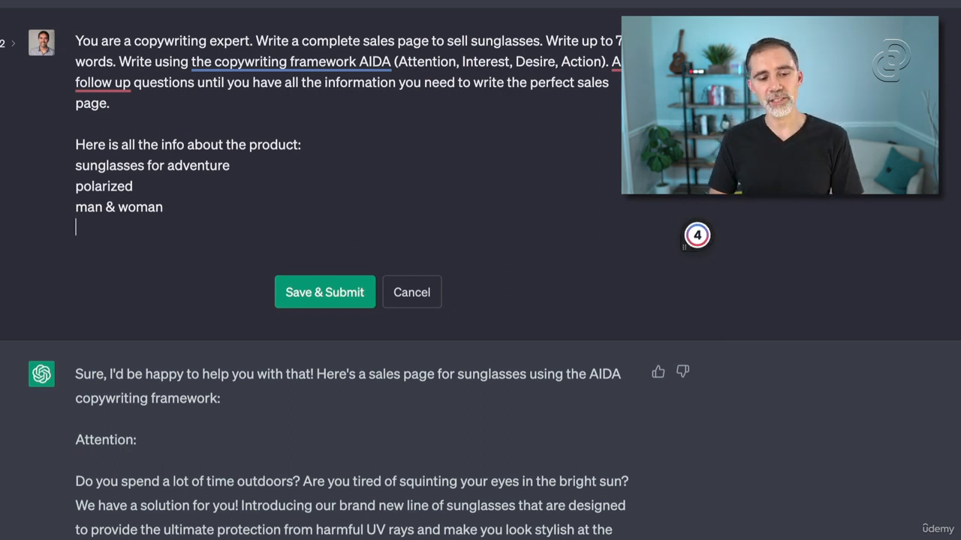
type("vivid colors")
key("shift+Return")
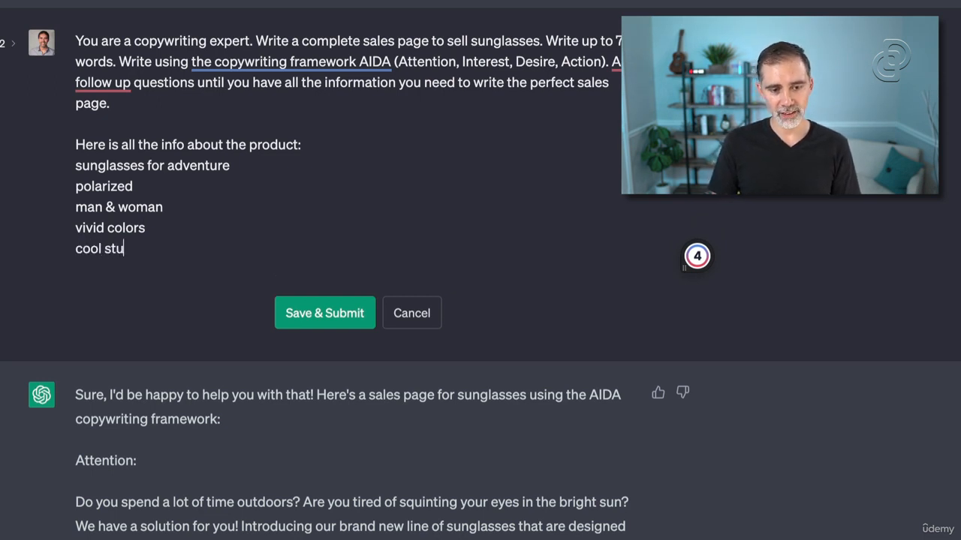
type("cool styles")
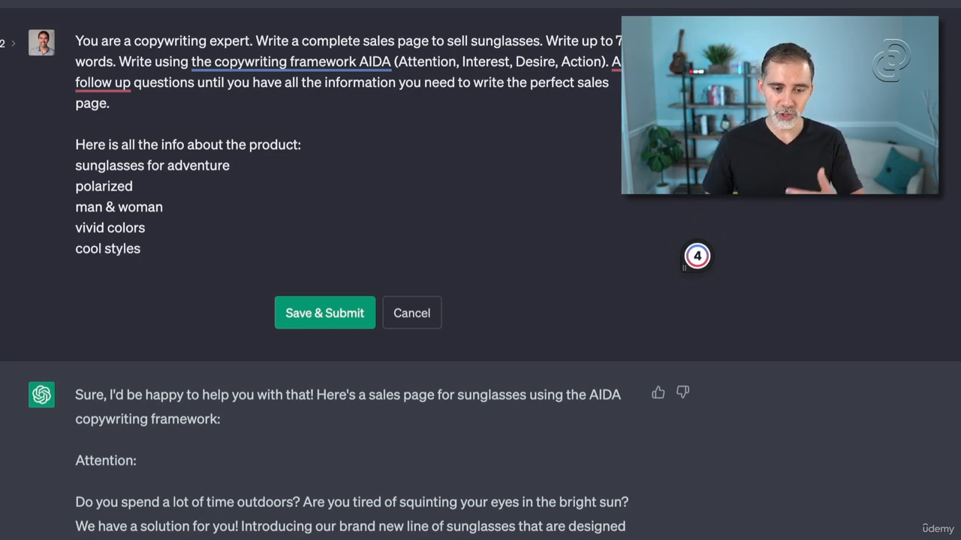
left_click(319, 313)
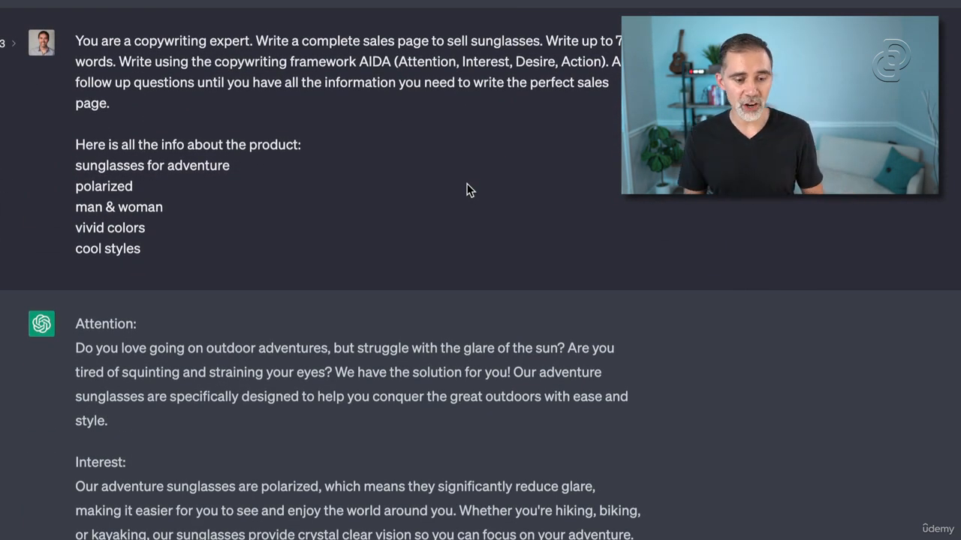
scroll(418, 177, "down", 5)
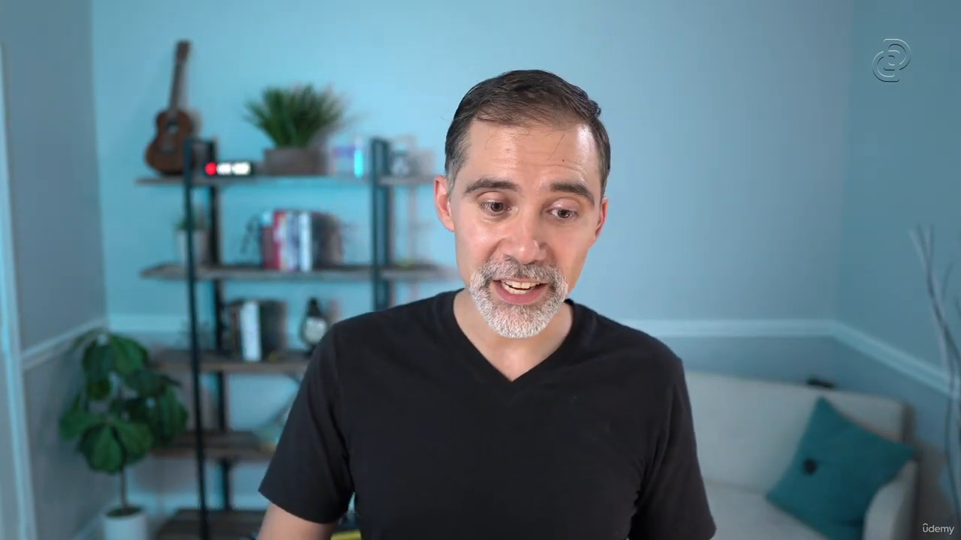
Step: Replace the AIDA framework in the sunglasses prompt with "4 Ps (Promise, Picture, Proof, Push)" copied from the list of copywriting frameworks
mouse_move(95, 213)
left_mouse_down()
mouse_move(310, 213)
mouse_move(93, 214)
left_mouse_up()
key("ctrl+c")
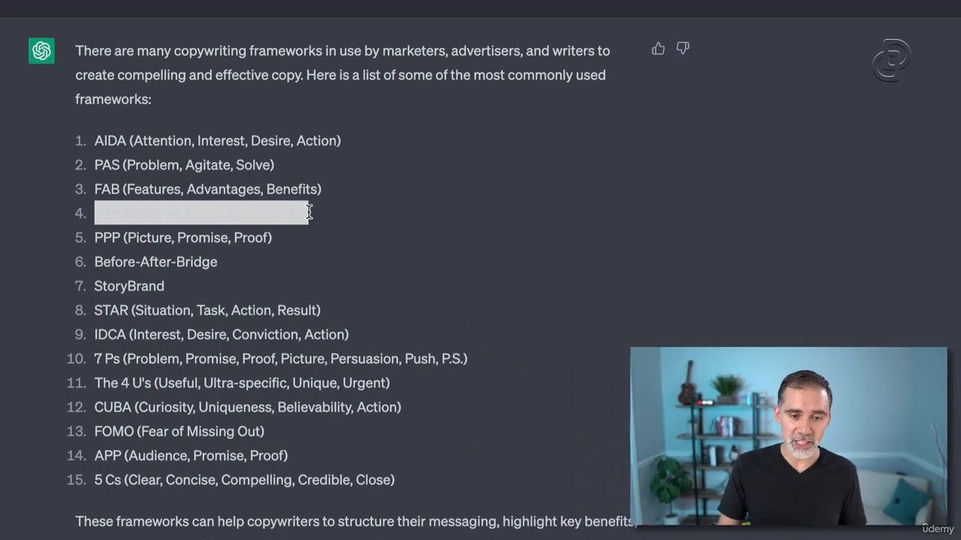
left_click(310, 213)
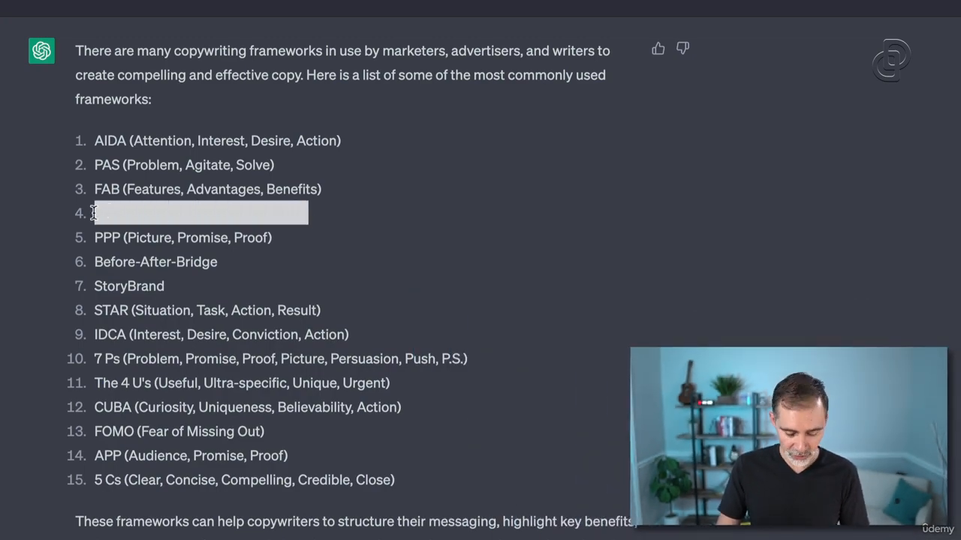
scroll(356, 257, "down", 9)
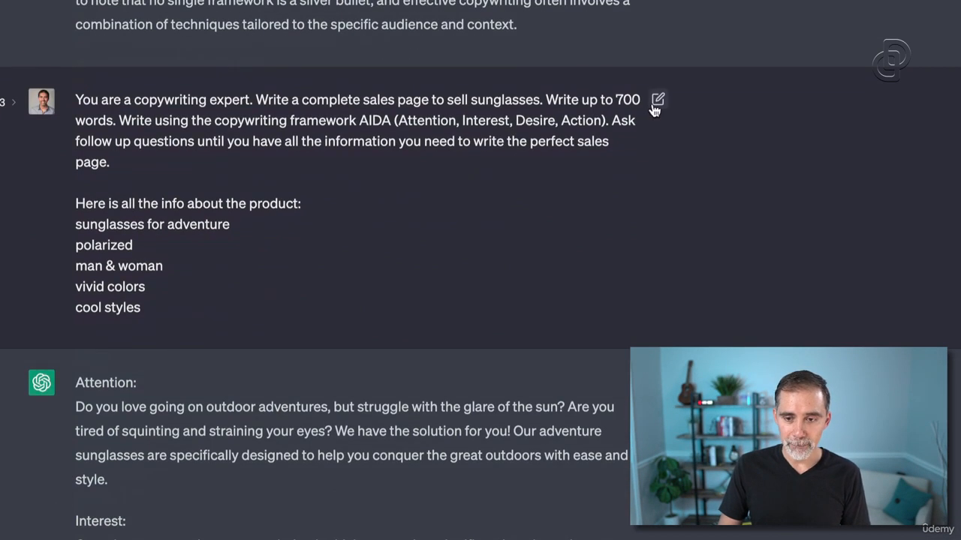
left_click(657, 101)
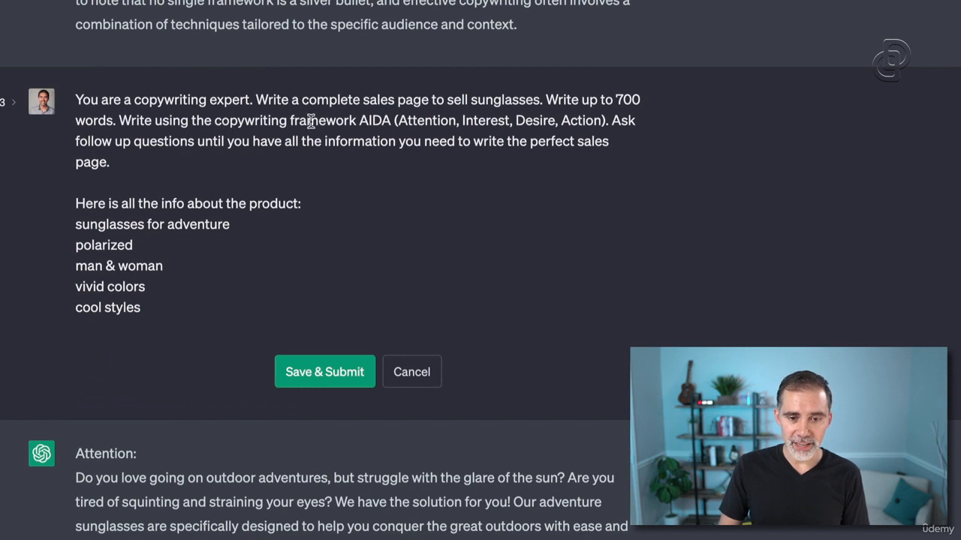
left_click_drag(356, 121, 602, 123)
key("BackSpace")
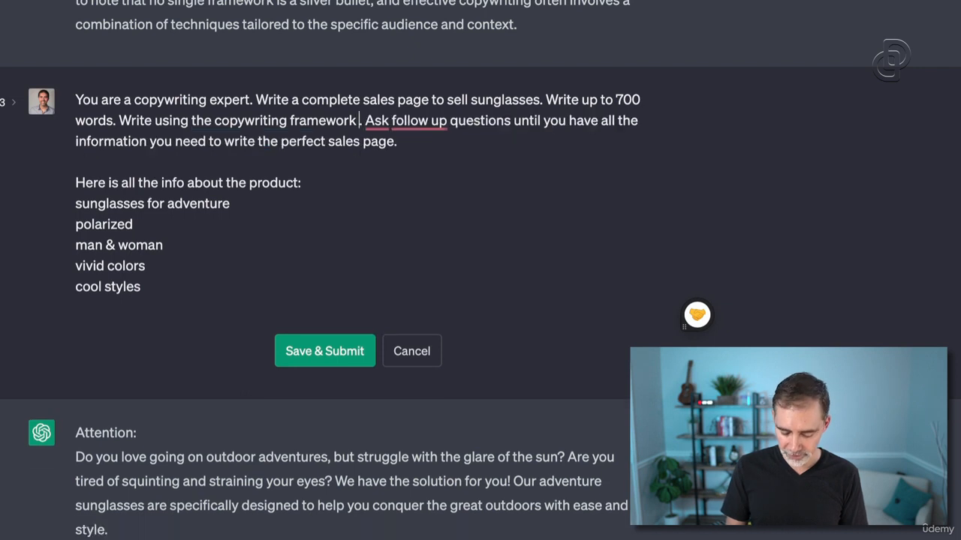
key("ctrl+v")
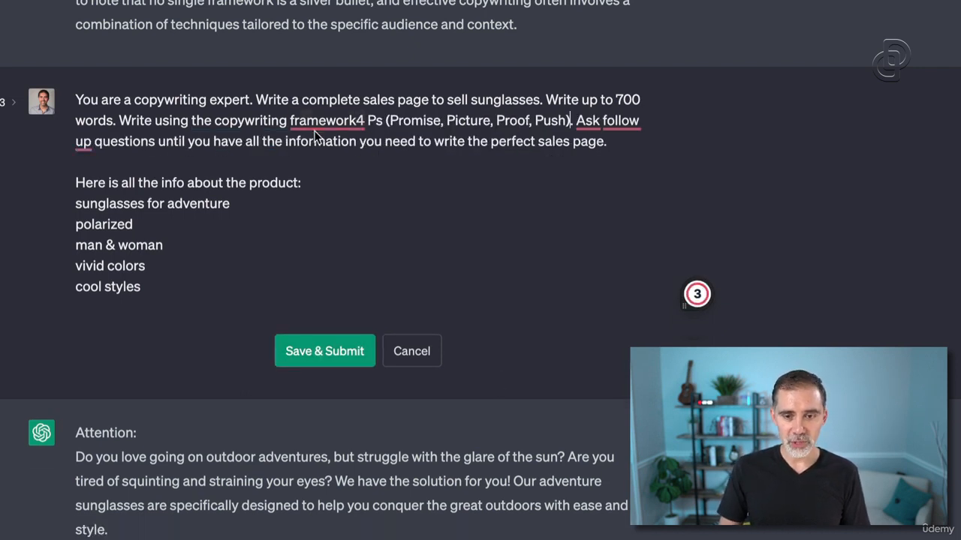
Step: Change the word limit in the sunglasses sales page prompt to 450 words and resubmit the prompt
double_click(629, 99)
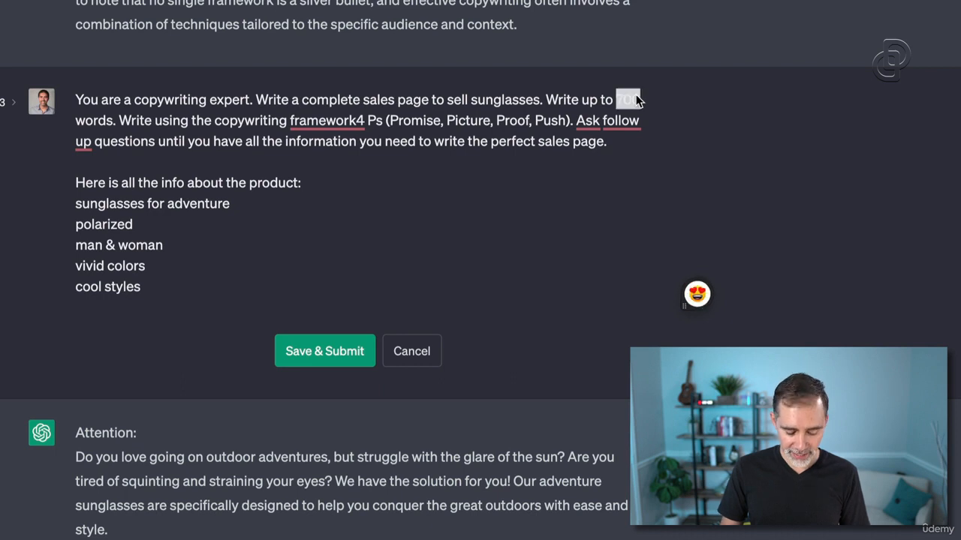
type("4509")
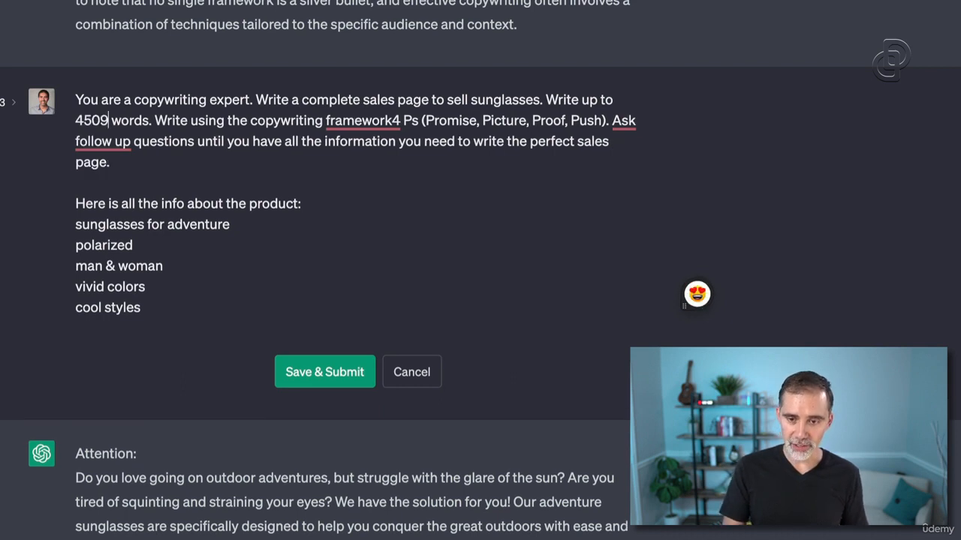
key("BackSpace")
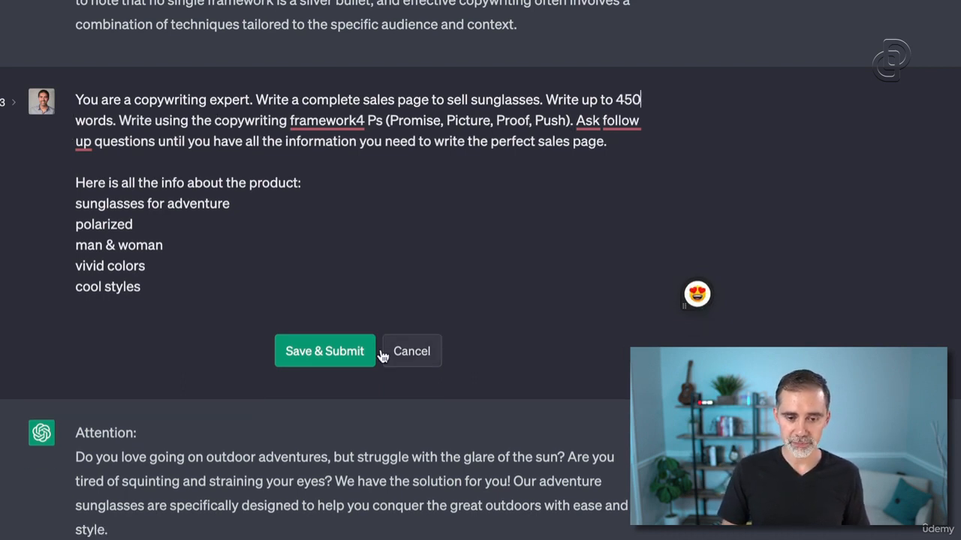
left_click(342, 351)
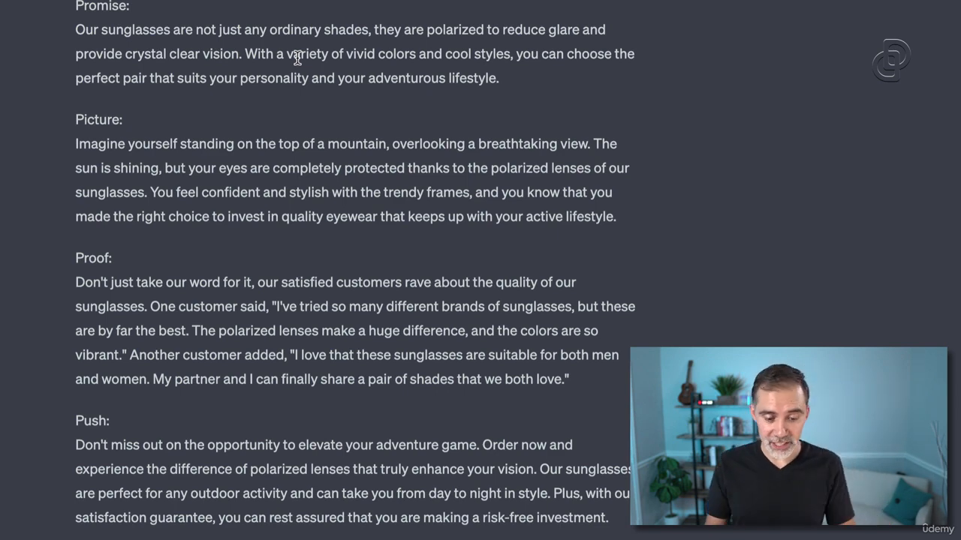
Step: Send the new message "make a list of all the different tones you can use while writing copy" and review the listed tones
scroll(273, 92, "down", 3)
left_click(216, 468)
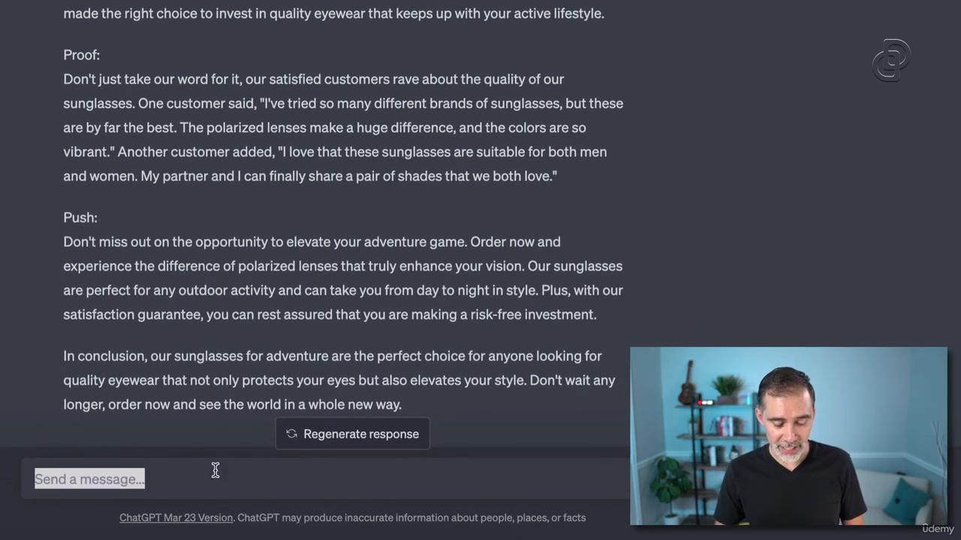
type("ame")
key("BackSpace")
key("BackSpace")
key("BackSpace")
type("mak")
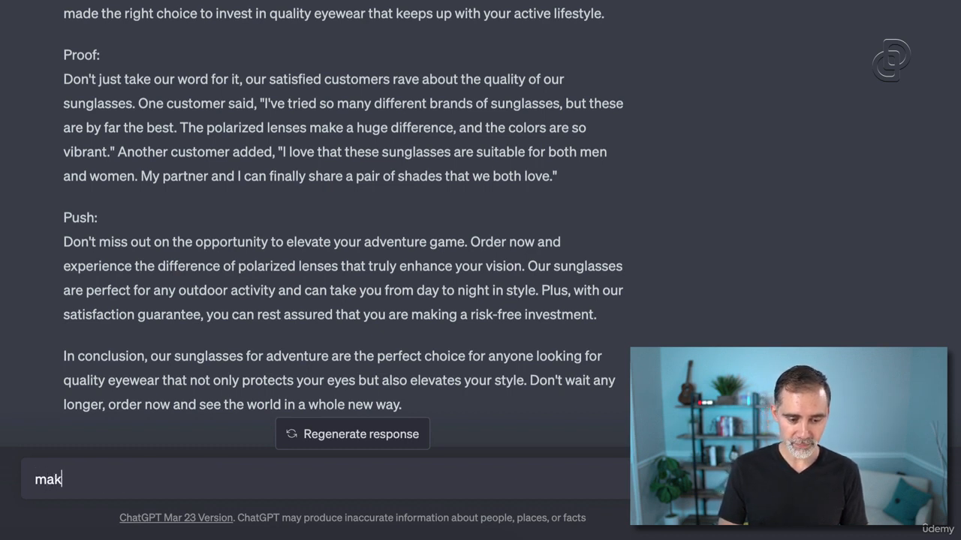
type("e a list of all the ")
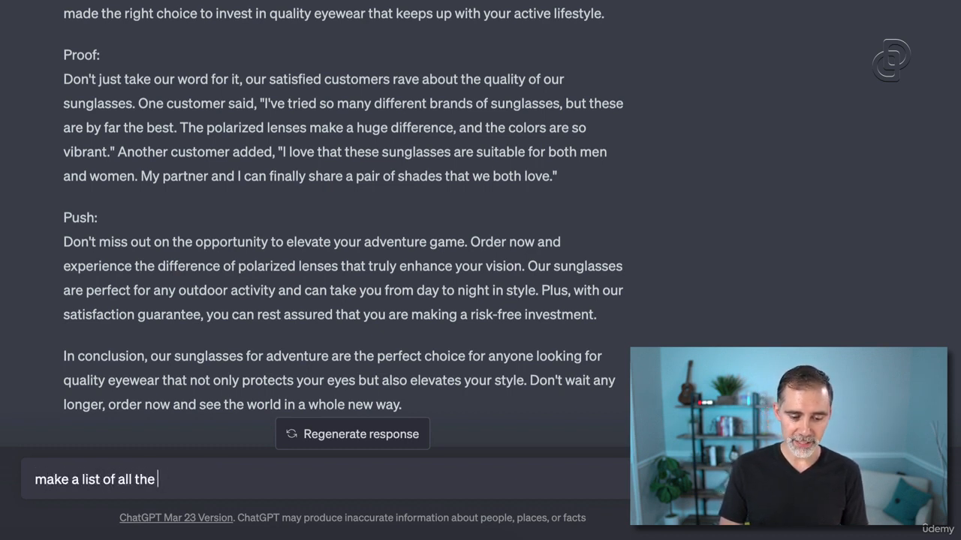
type("different tones ")
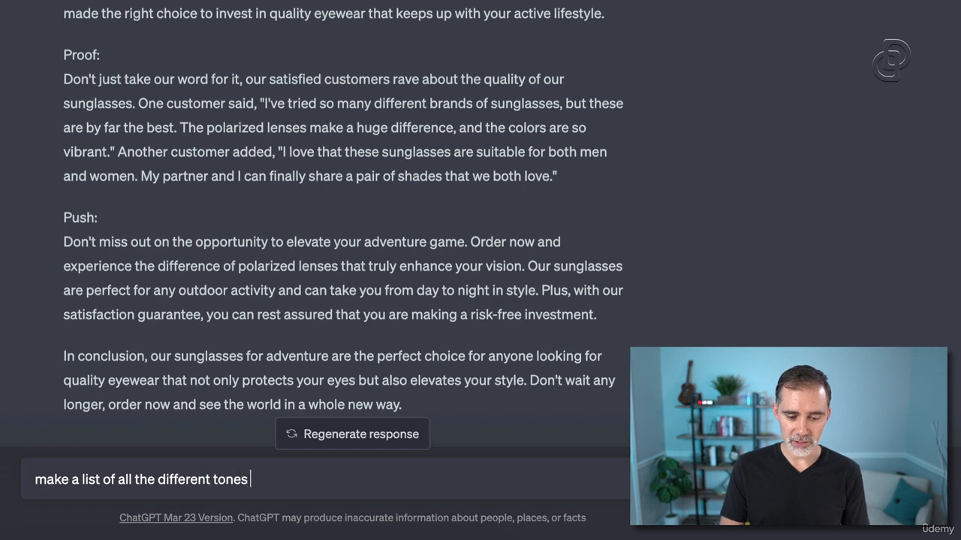
type("you can use while writting")
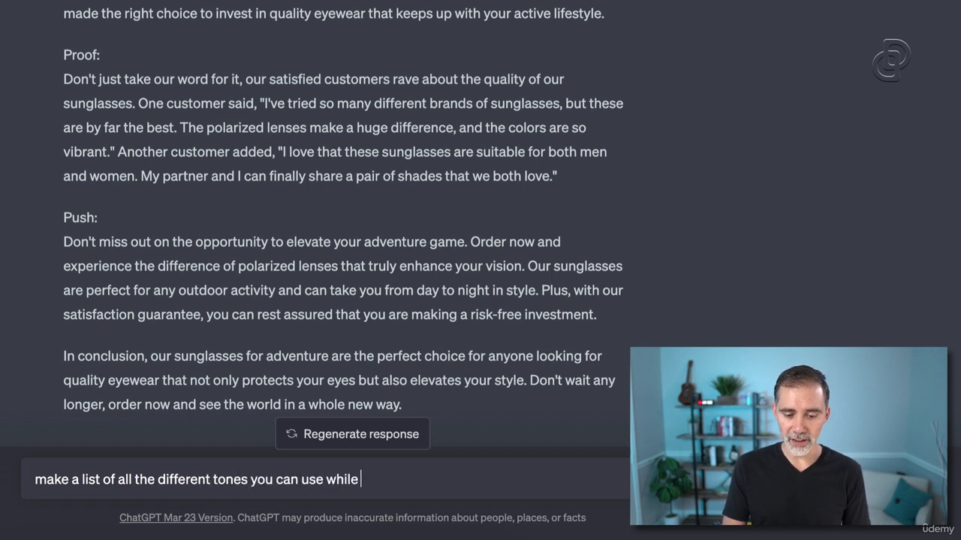
key("BackSpace")
key("BackSpace")
key("BackSpace")
key("BackSpace")
type("ing copy.")
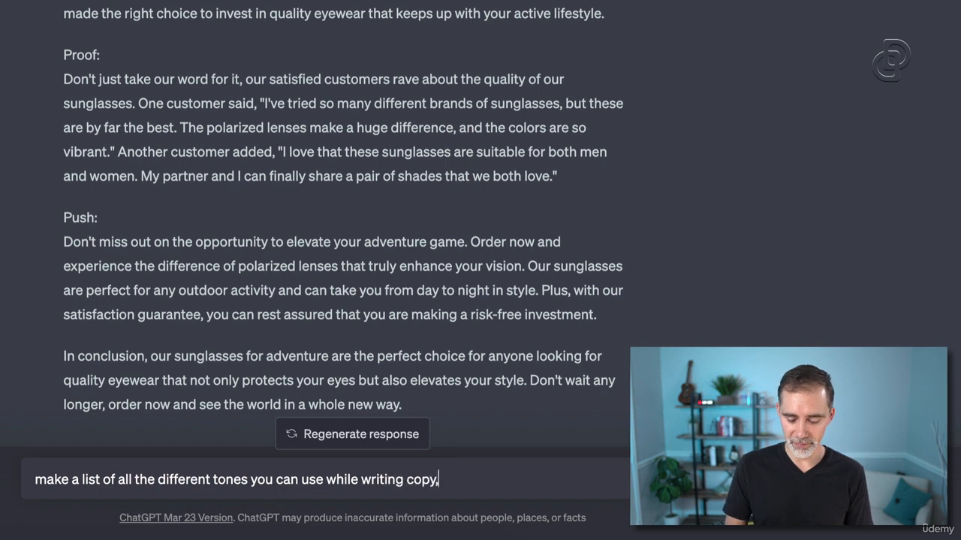
key("Return")
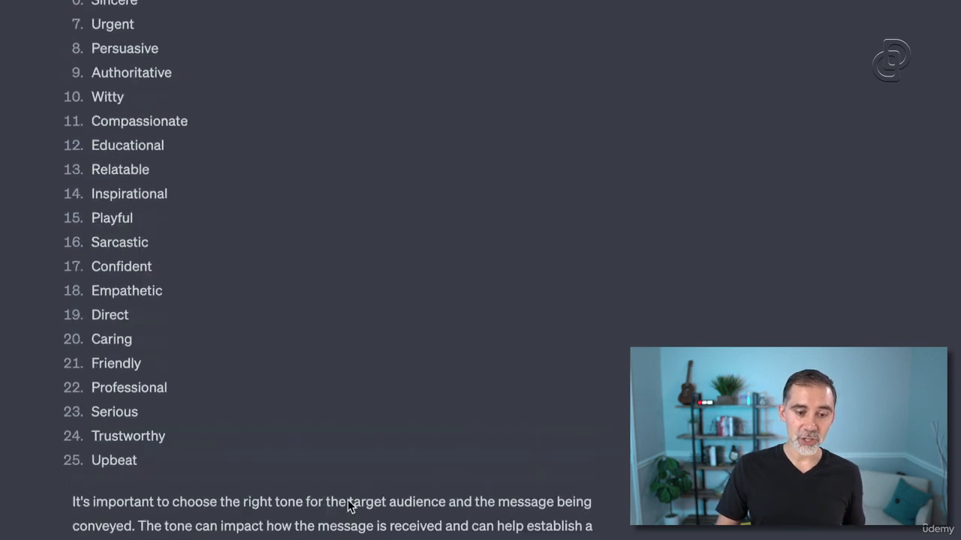
scroll(347, 500, "up", 3)
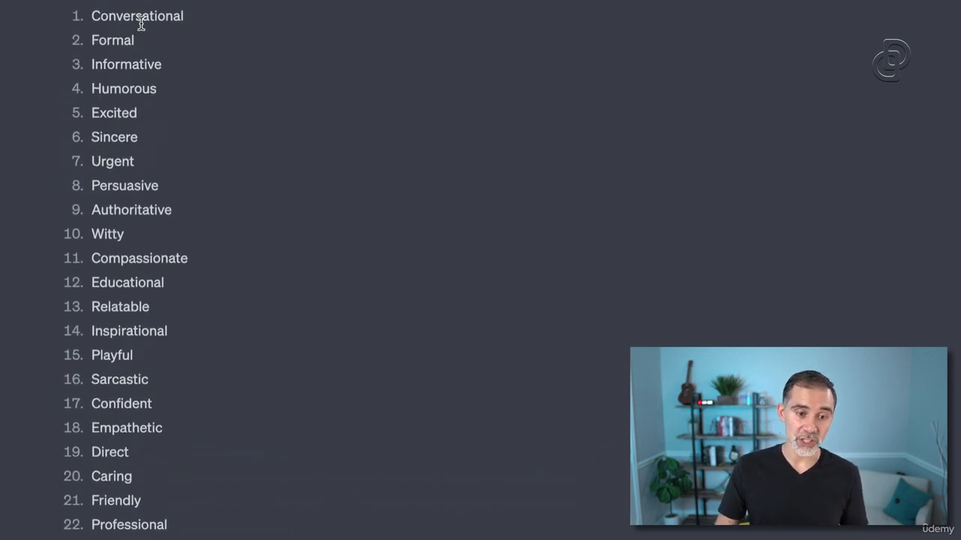